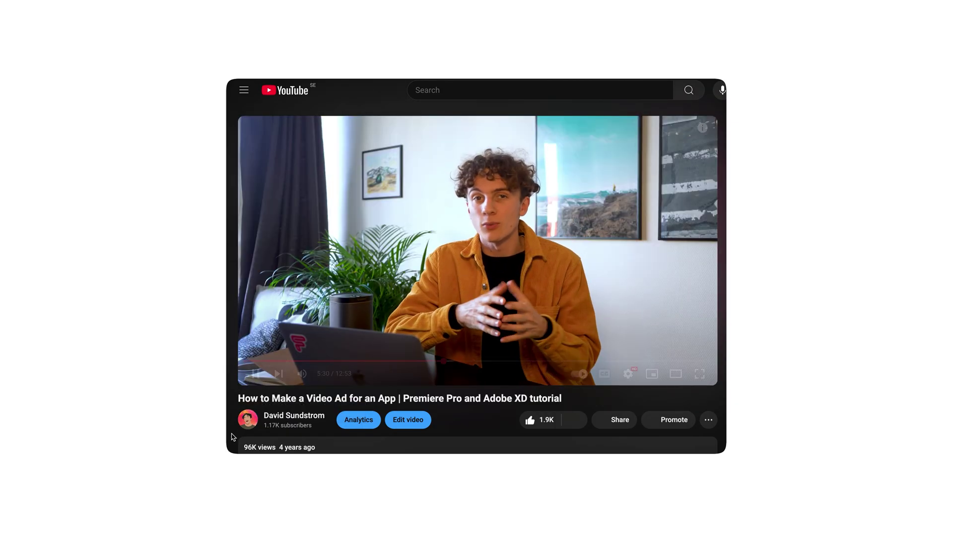
key("Right")
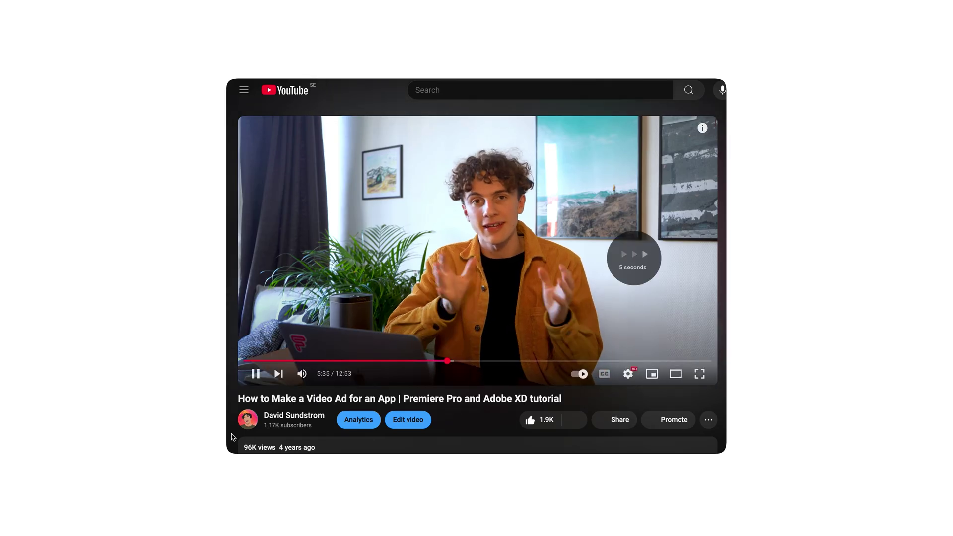
key("Right")
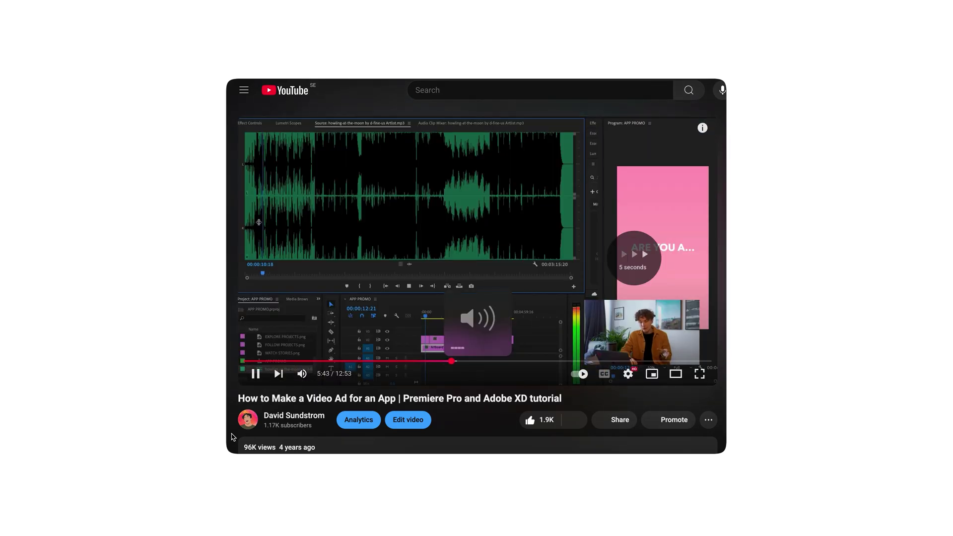
key("Right")
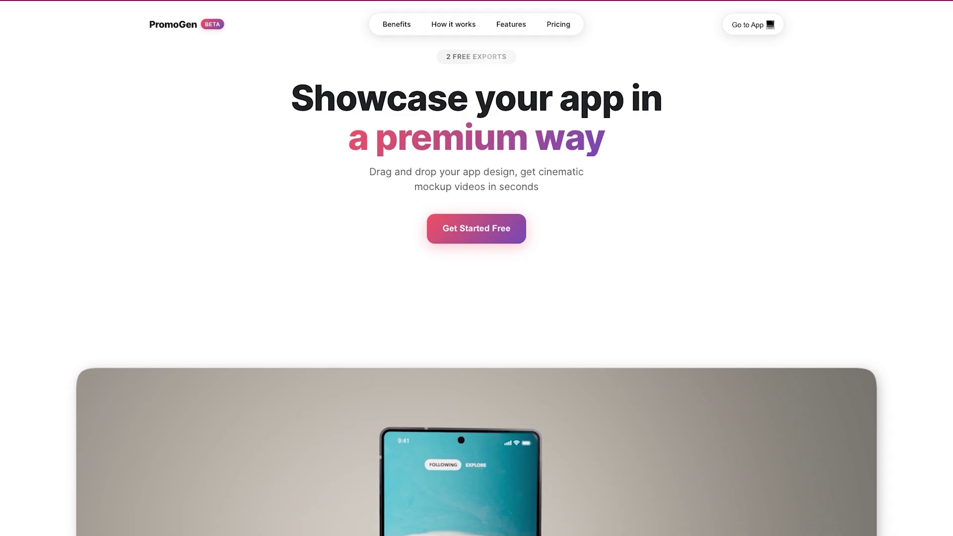
scroll(477, 298, "down", 10)
scroll(477, 298, "down", 6)
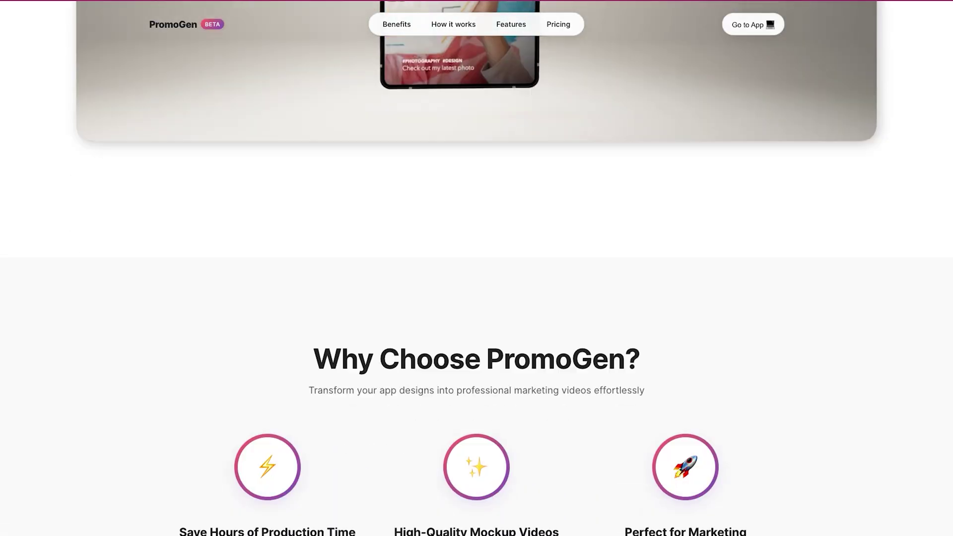
scroll(477, 298, "down", 12)
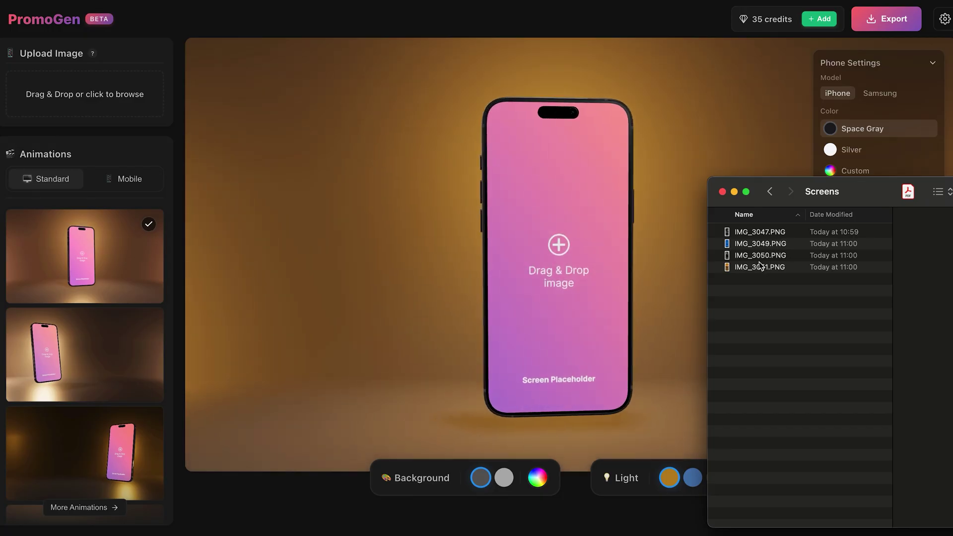
- Load the screenshot IMG_3051.PNG onto the phone mockup as its screen image
left_click(761, 266)
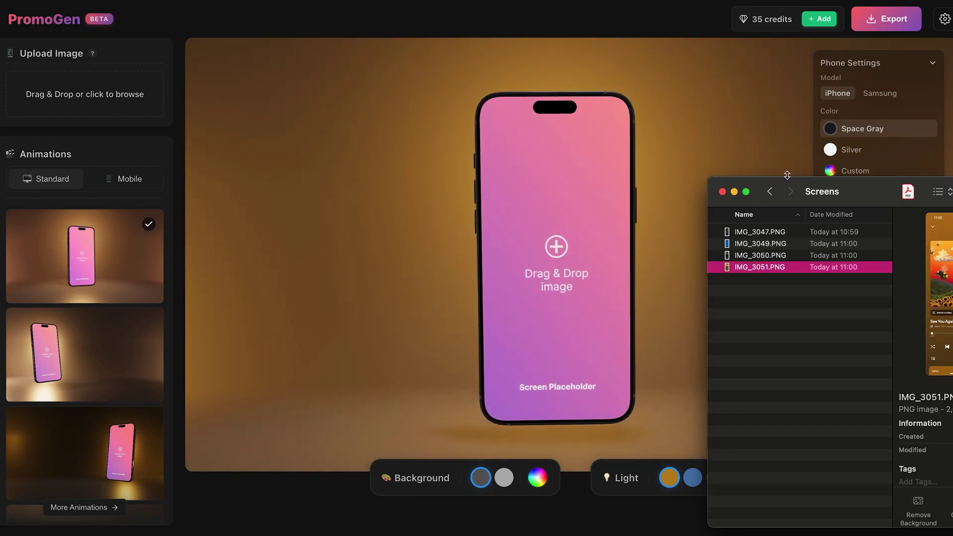
left_click_drag(788, 189, 796, 255)
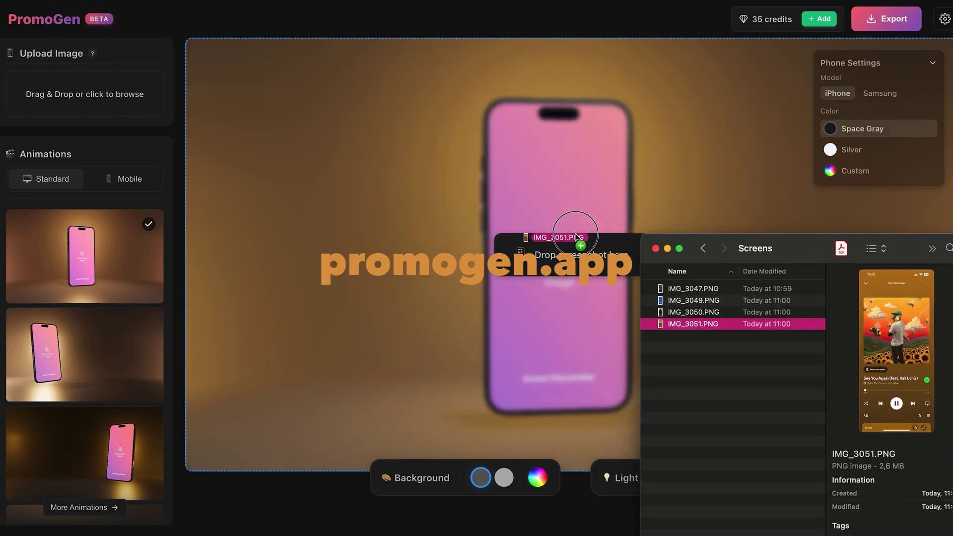
left_click_drag(576, 237, 576, 238)
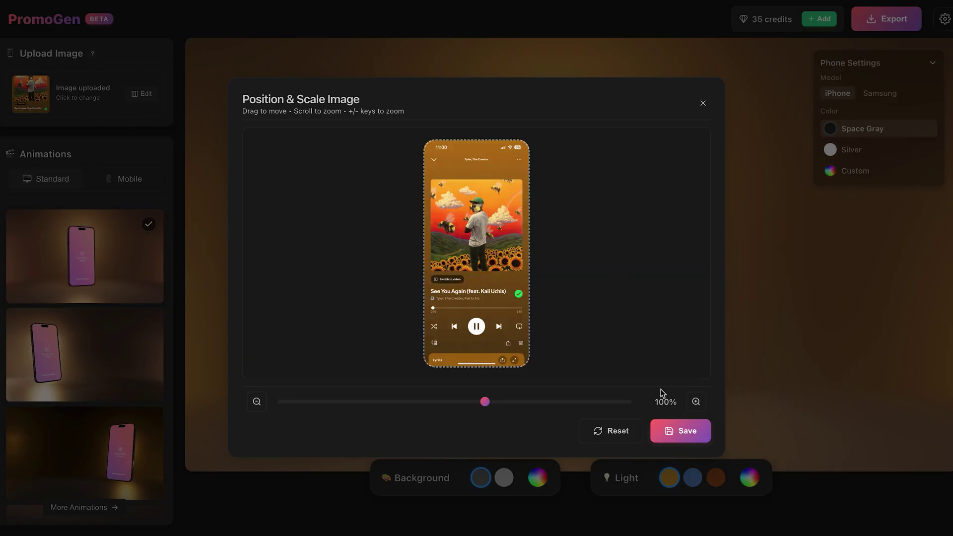
- Try the standard animation with the tilted floating phone, and choose the dark scene with the small centred phone
left_click(68, 395)
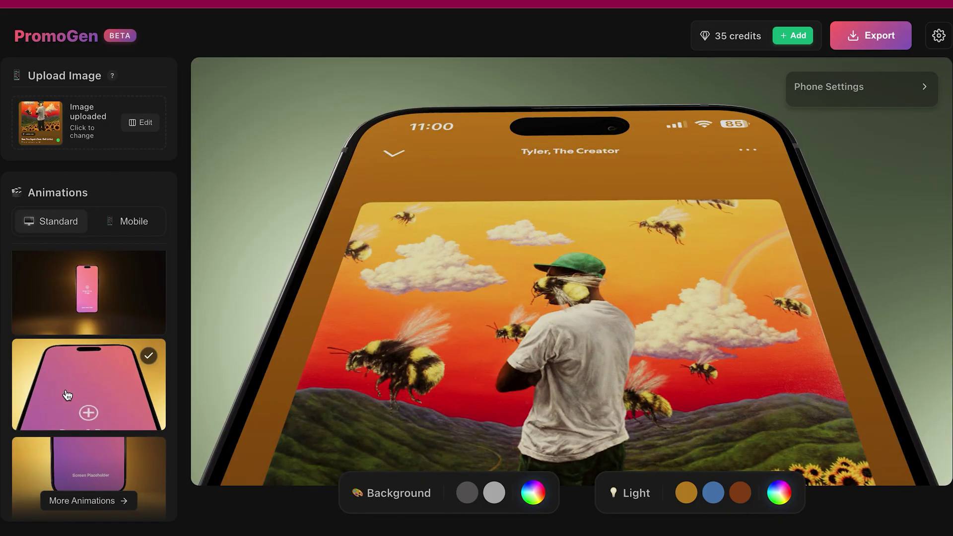
scroll(68, 396, "down", 3)
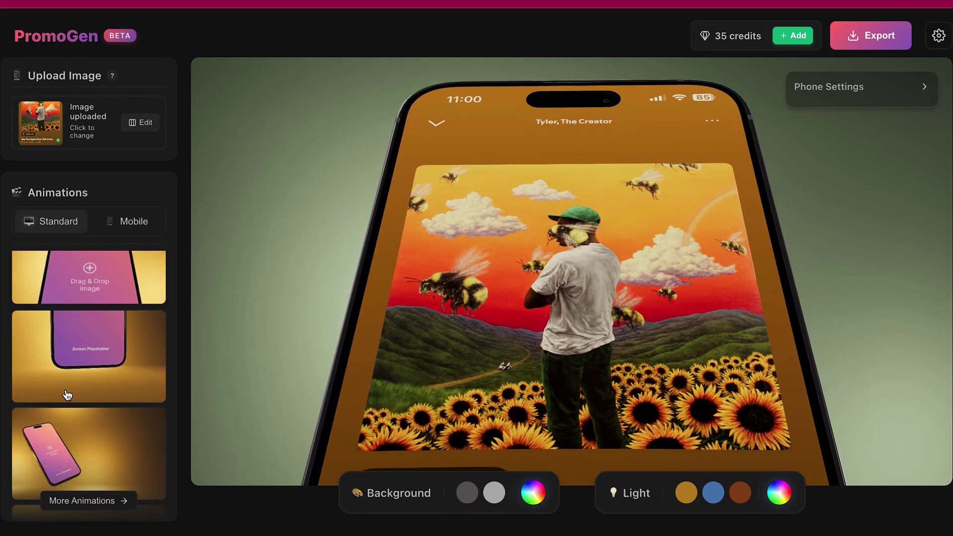
scroll(70, 432, "down", 3)
scroll(71, 433, "down", 3)
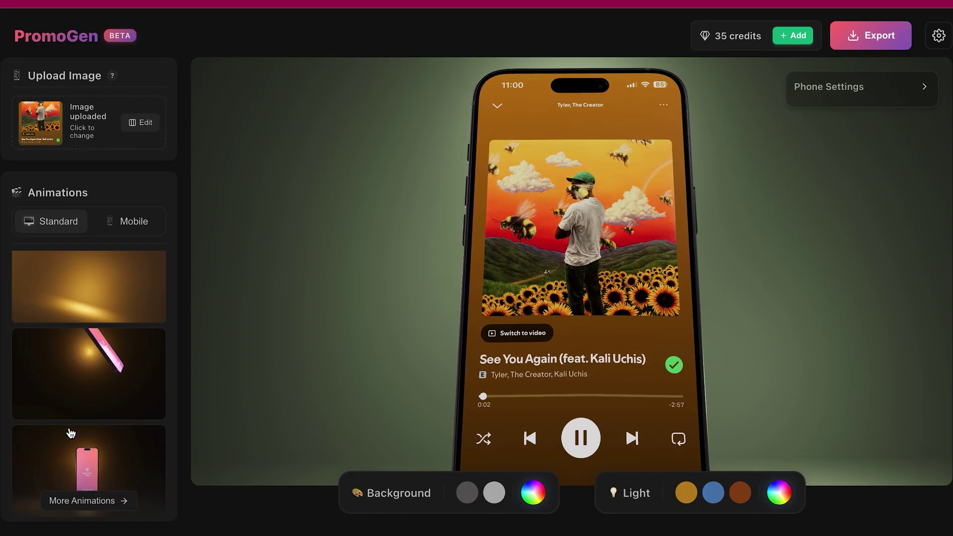
scroll(70, 432, "up", 5)
left_click(84, 387)
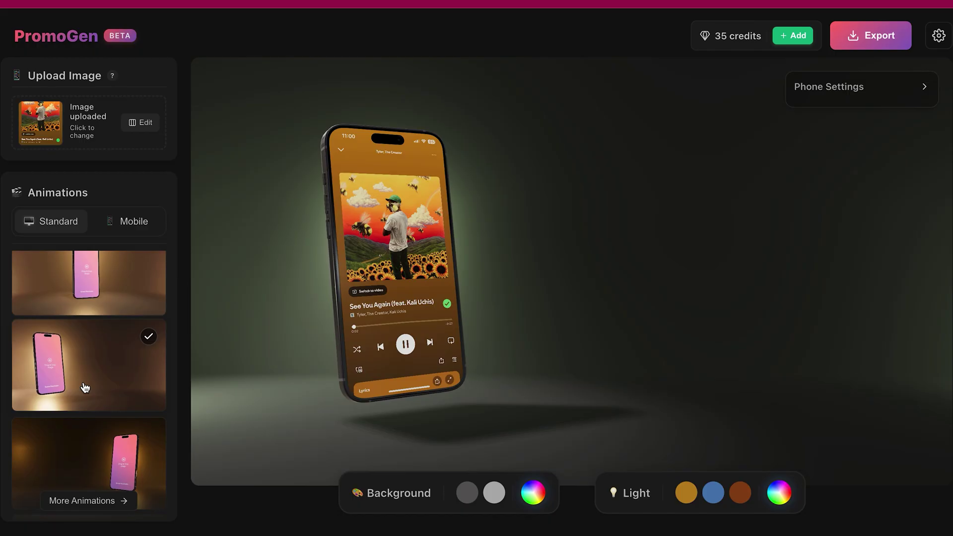
scroll(84, 387, "down", 5)
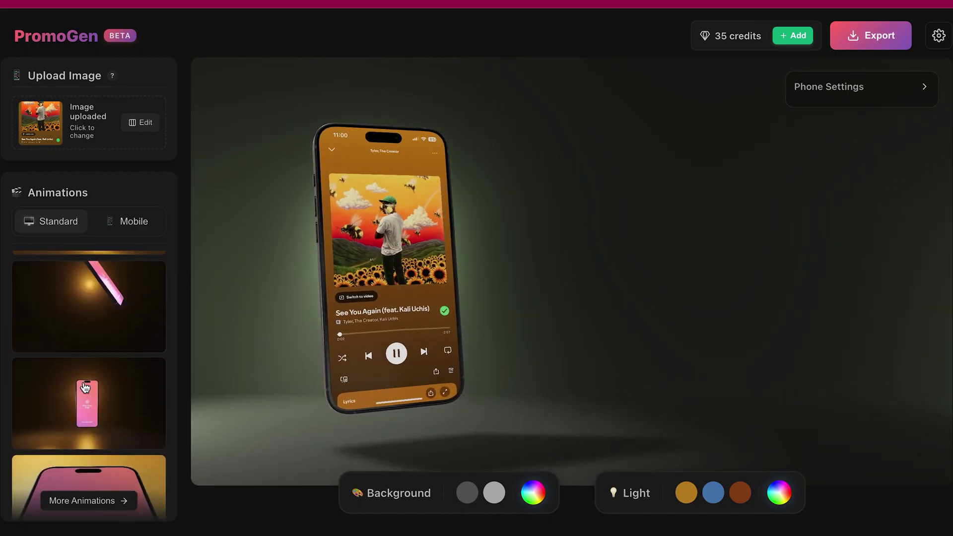
scroll(92, 391, "down", 3)
left_click(98, 394)
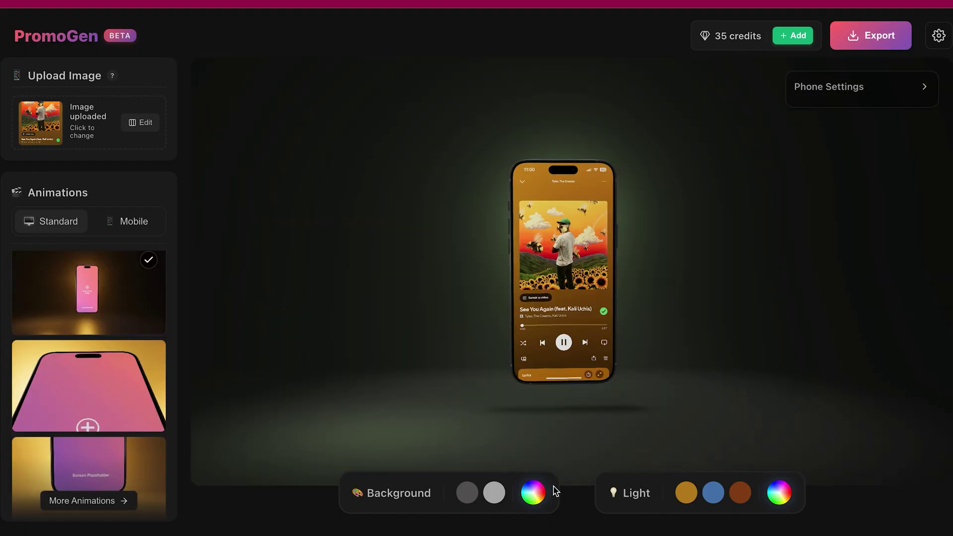
- Compare the light gray background with the dark gray preset, keeping dark gray without a custom colour
left_click(494, 493)
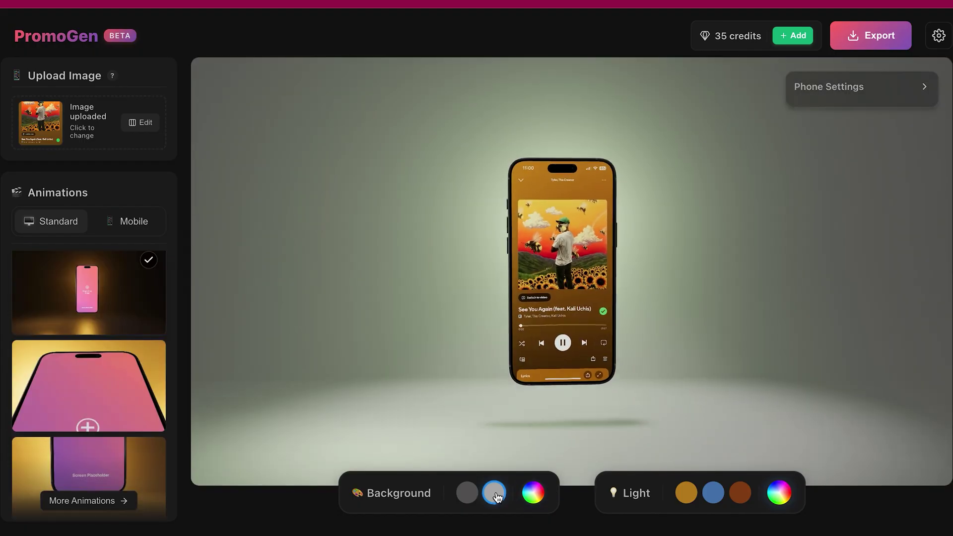
left_click(462, 491)
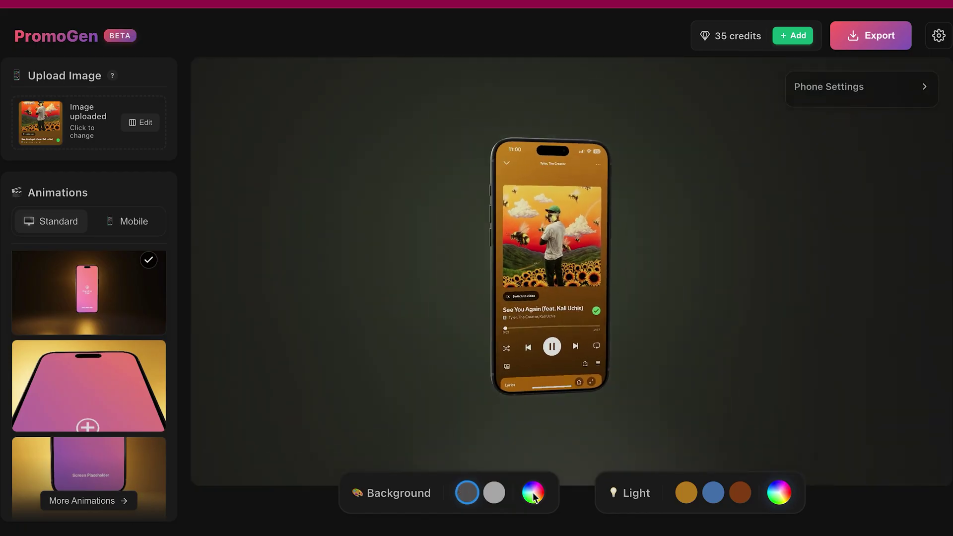
left_click(533, 493)
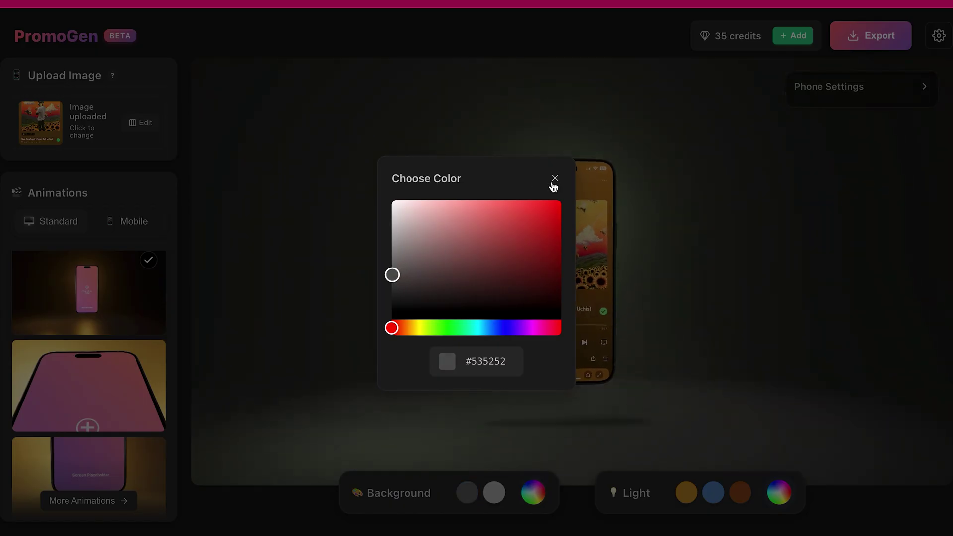
left_click(556, 178)
- Pick a custom colour for the scene's light
left_click(778, 491)
left_click_drag(453, 271, 496, 267)
left_click(555, 178)
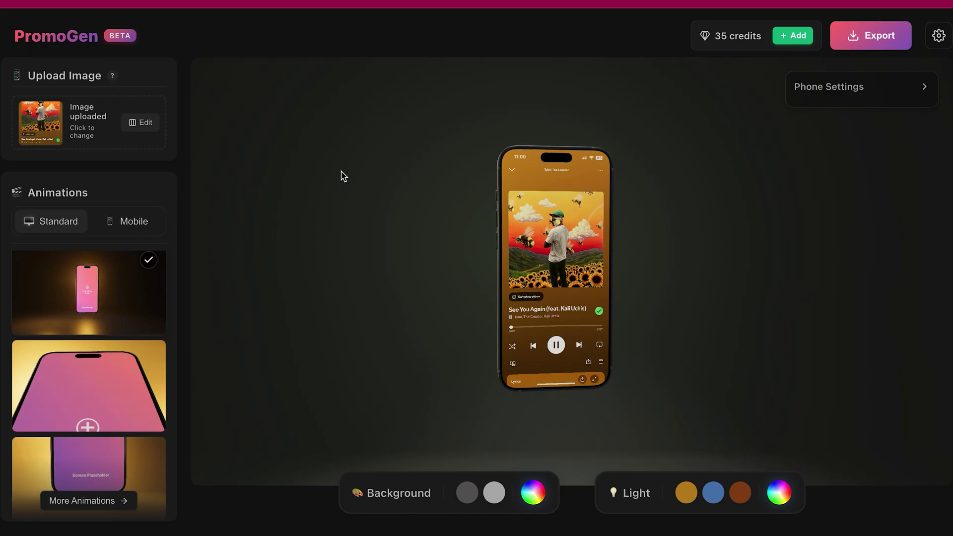
- Try the Samsung model and the Silver colour on the phone mockup, and return to the iPhone in Space Gray
left_click(904, 87)
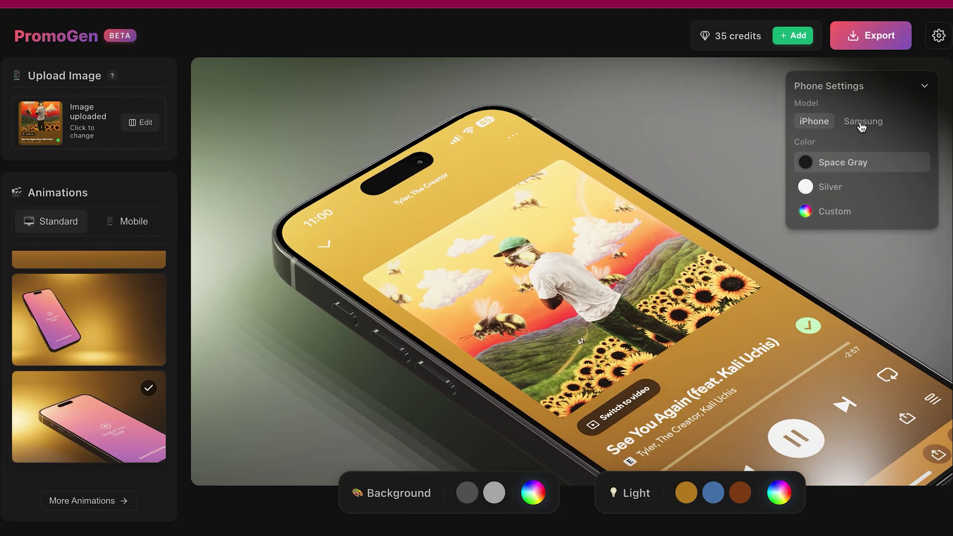
left_click(863, 123)
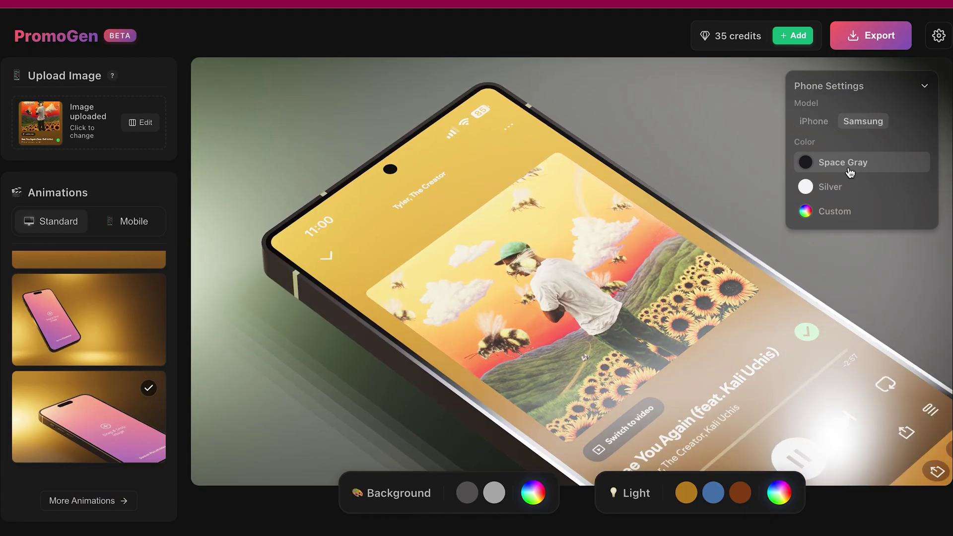
left_click(814, 122)
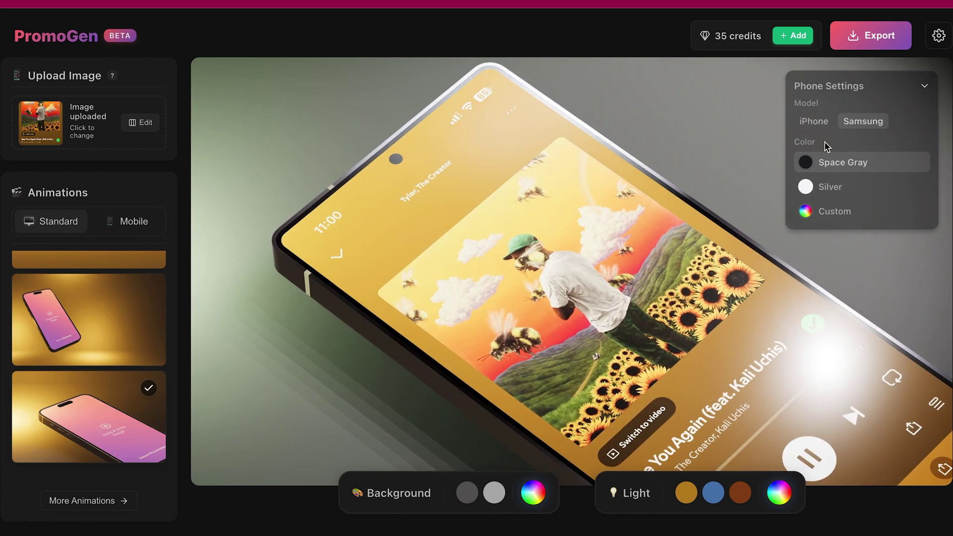
left_click(823, 186)
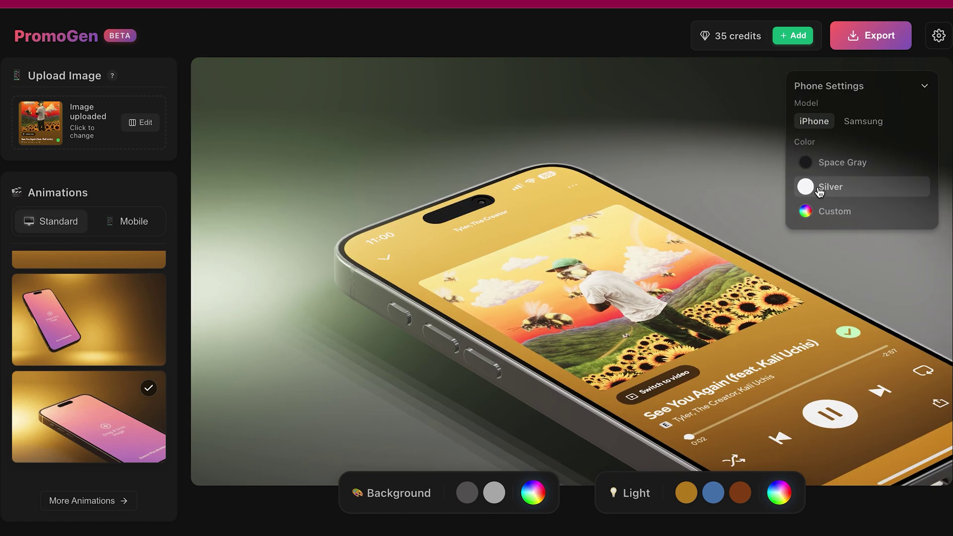
left_click(814, 165)
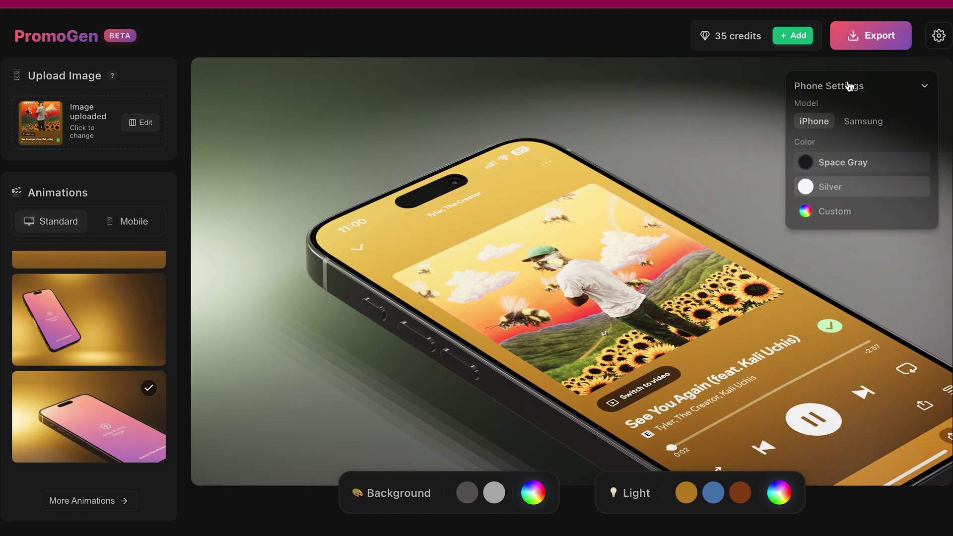
- Export the phone mockup video
left_click(859, 47)
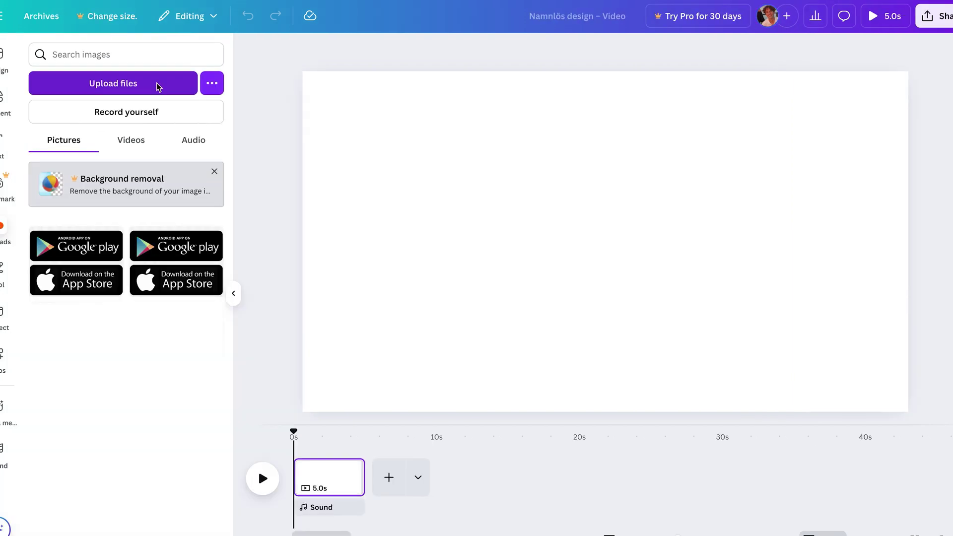
- Switch to the Canva video design and upload media files from the computer
left_click(158, 88)
left_click(367, 166)
left_click(372, 214, "shift")
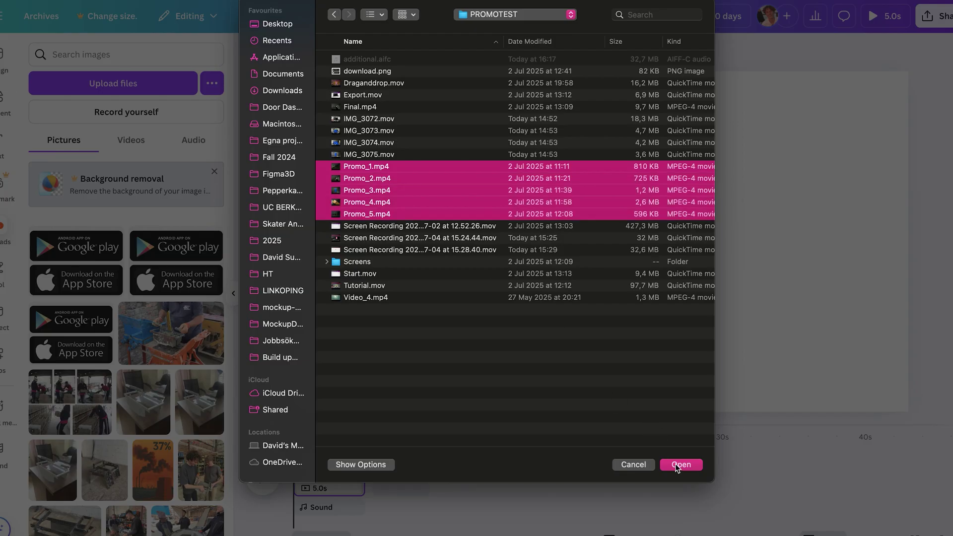
left_click(678, 466)
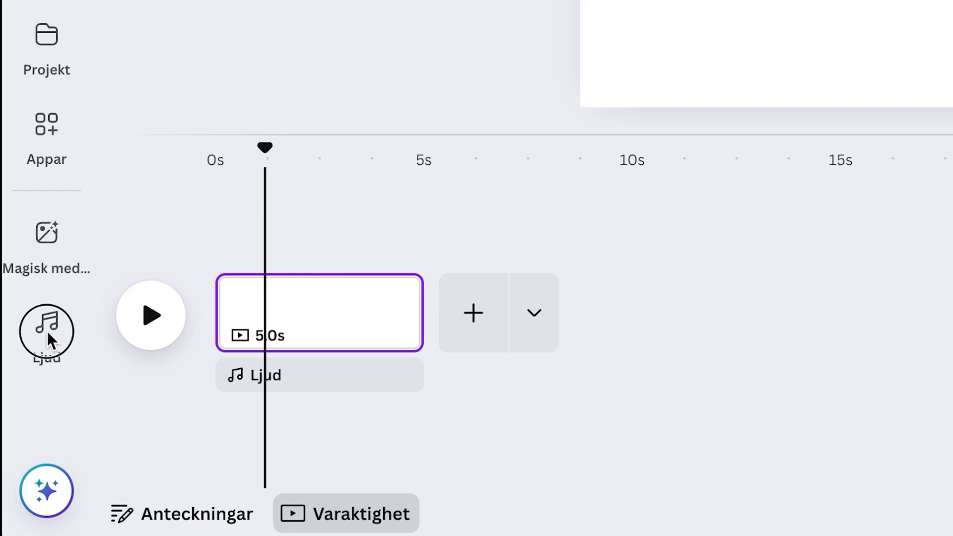
- Add the track "Moon / Upbeat and Positive Hip Hop Background Music" to the timeline and collapse the audio library
left_click(47, 331)
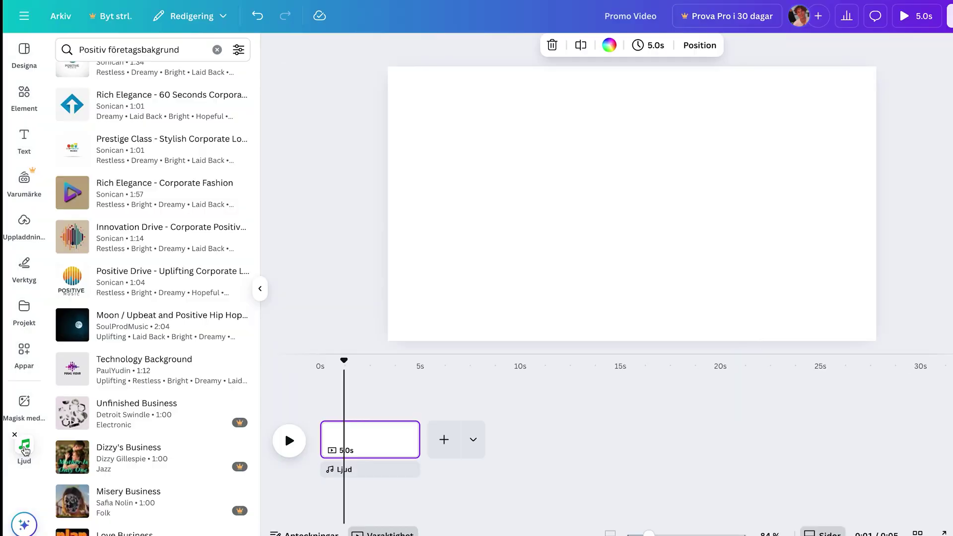
left_click(96, 329)
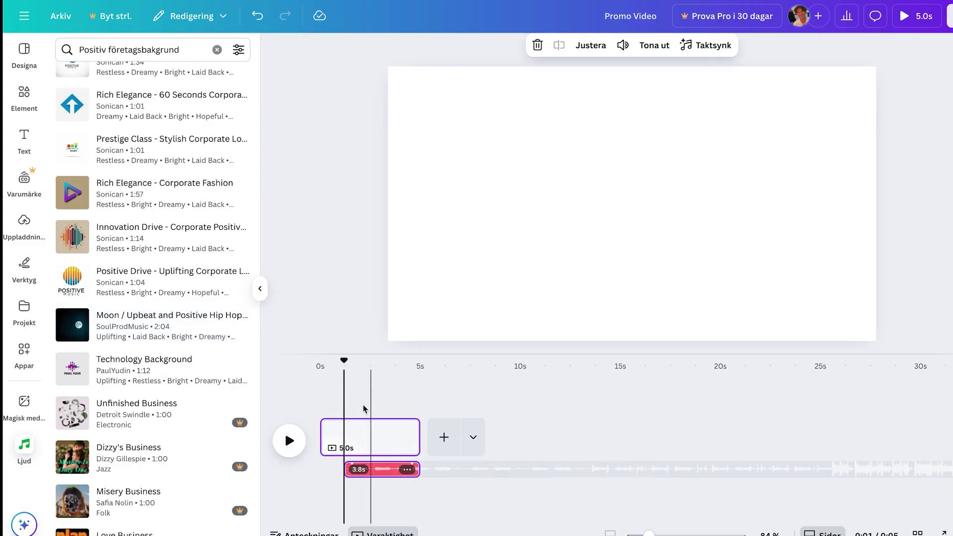
left_click(261, 290)
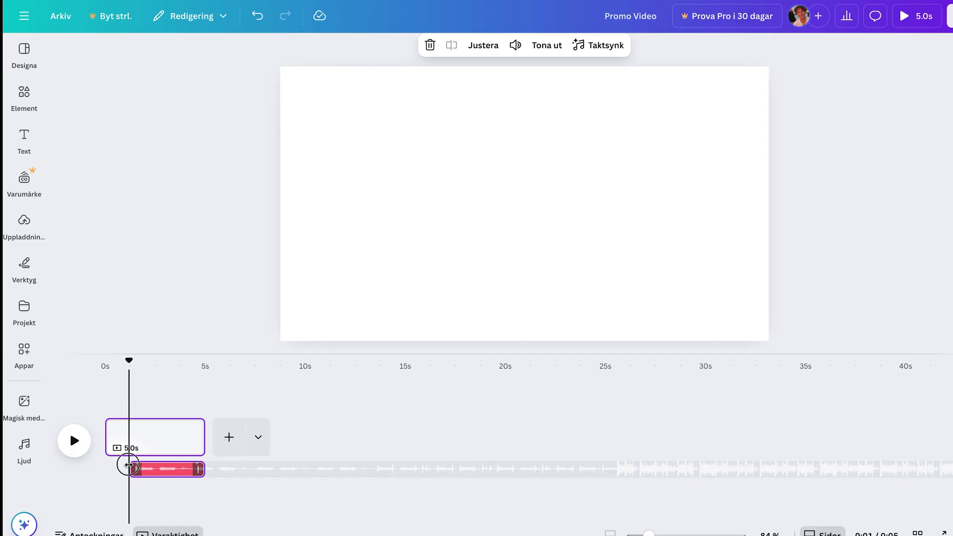
- Extend the music clip to begin at 0 s and slip its audio to a later part of the track
left_click_drag(128, 465, 95, 470)
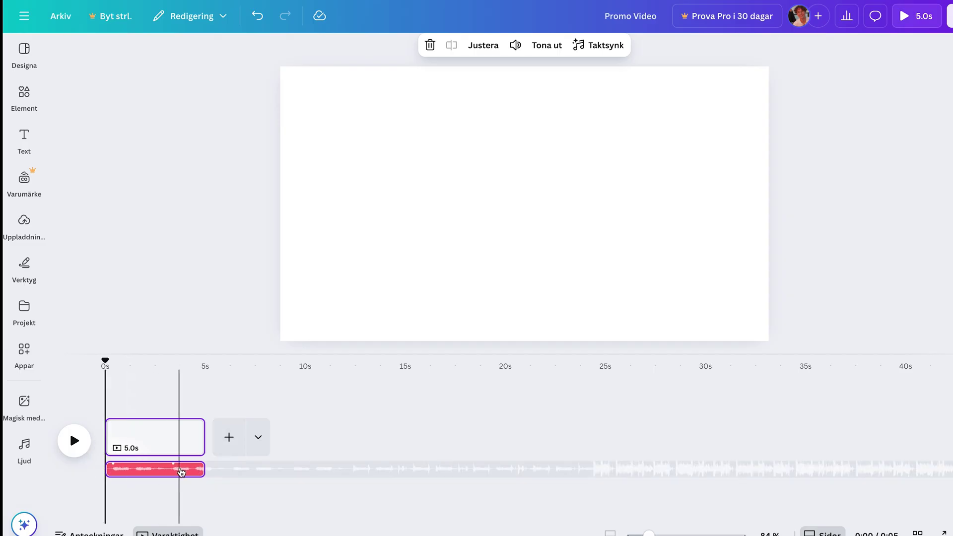
left_click_drag(179, 471, 67, 470)
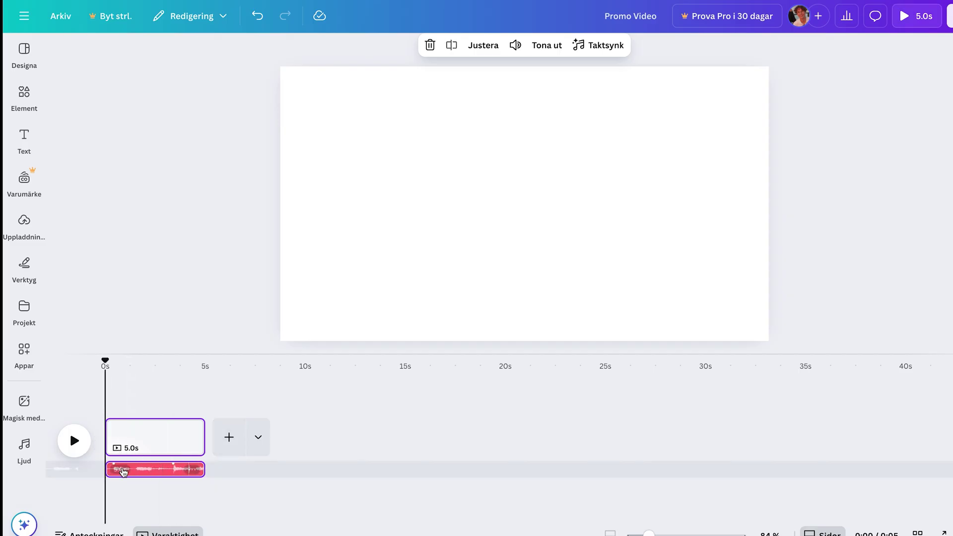
- Add three blank 5-second pages to the timeline for a total length of 20 seconds
left_click(200, 443)
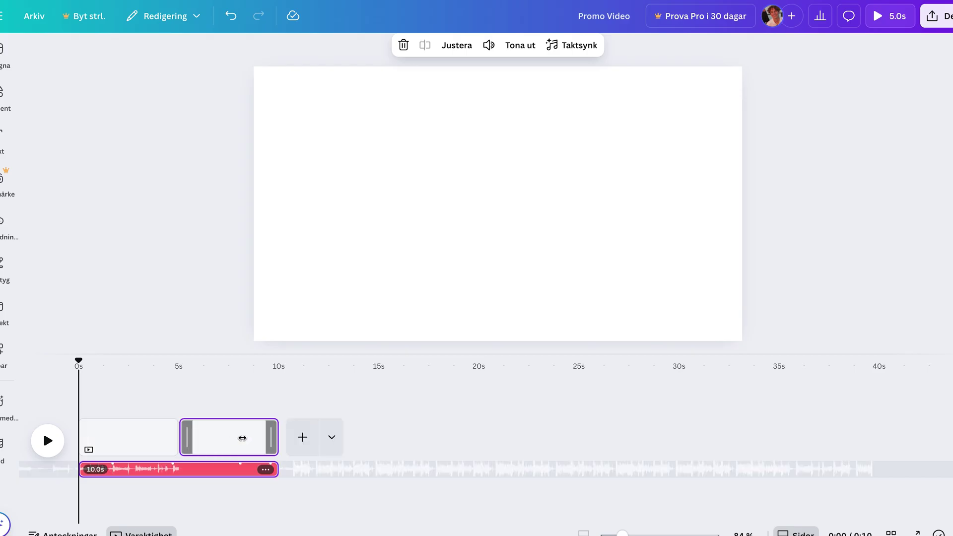
left_click(301, 438)
left_click(403, 437)
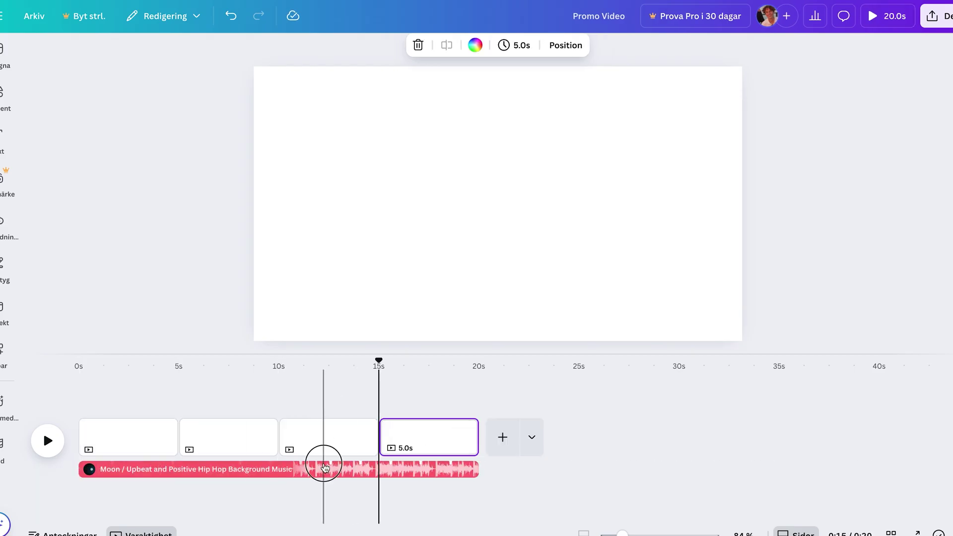
- Slip the music by about 8.6 s within its clip to use a louder passage, and play the video from the start
left_click_drag(323, 464, 264, 466)
left_click(78, 391)
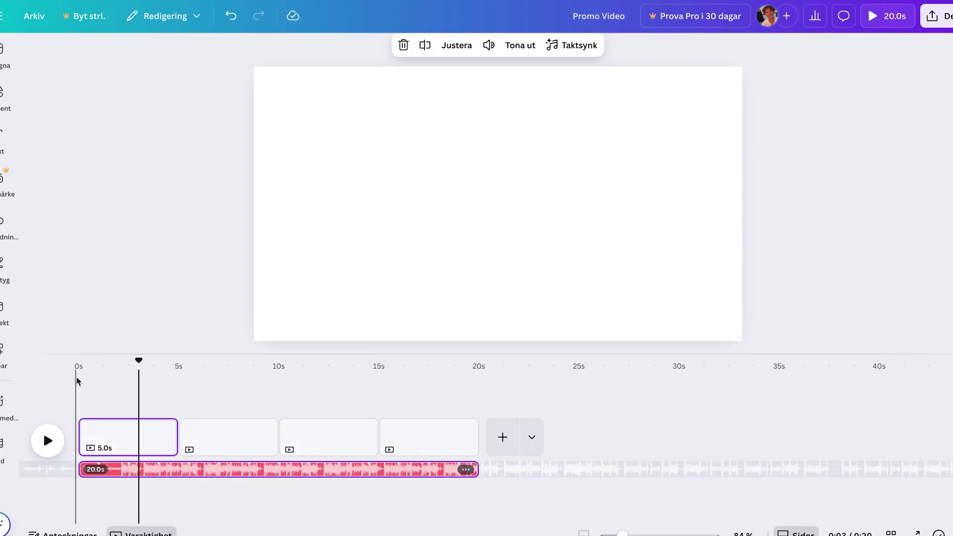
key("XF86AudioLowerVolume")
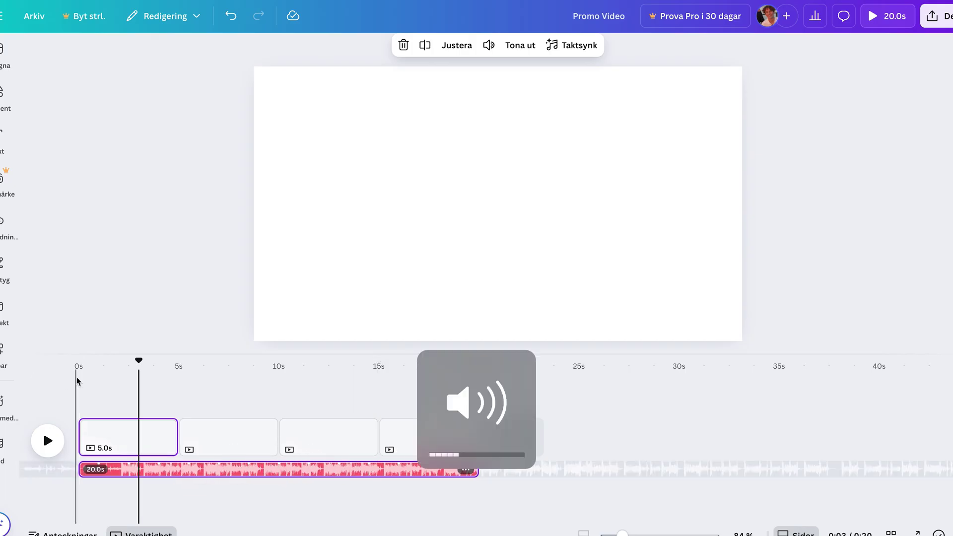
left_click(80, 365)
key("space")
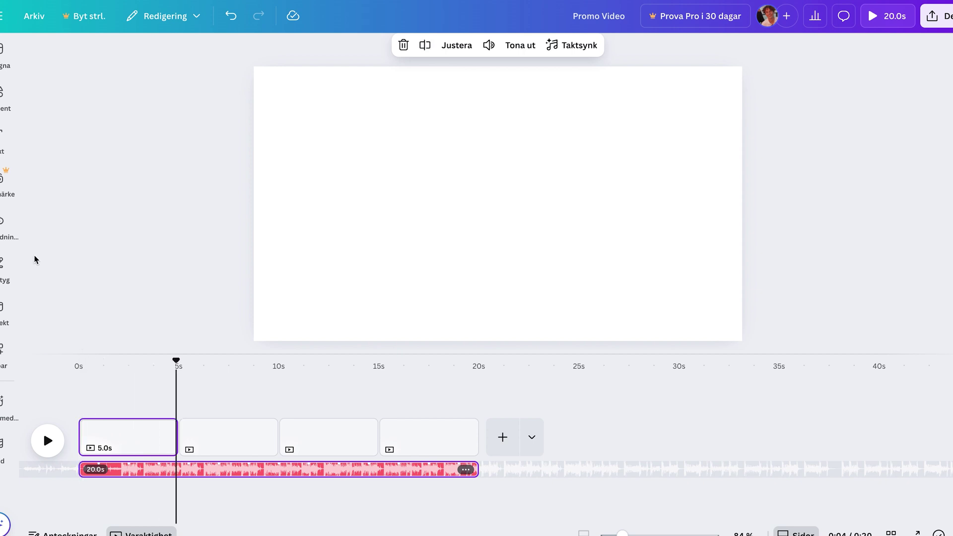
- Fill the first page with the uploaded 8.0-second clip of the phone showing the Spotify logo
left_click(34, 198)
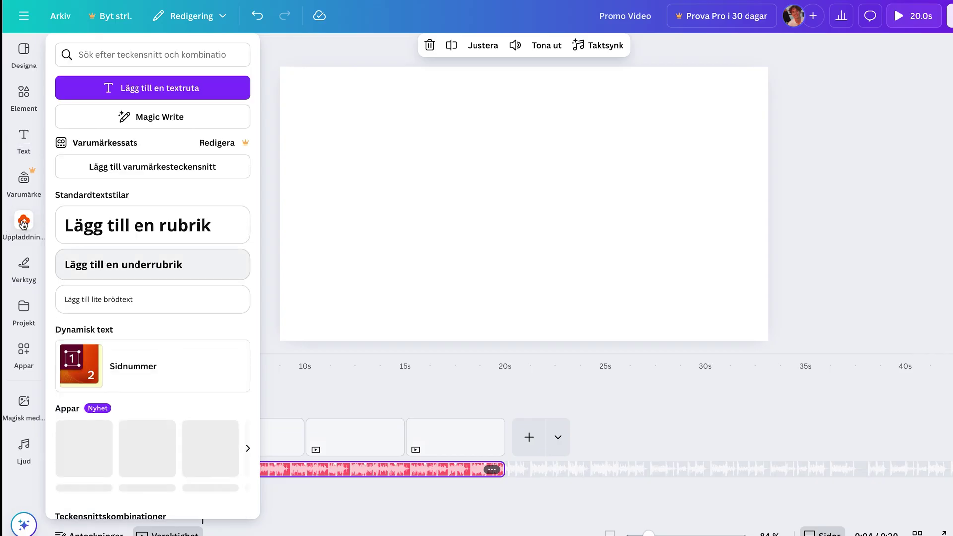
left_click(23, 223)
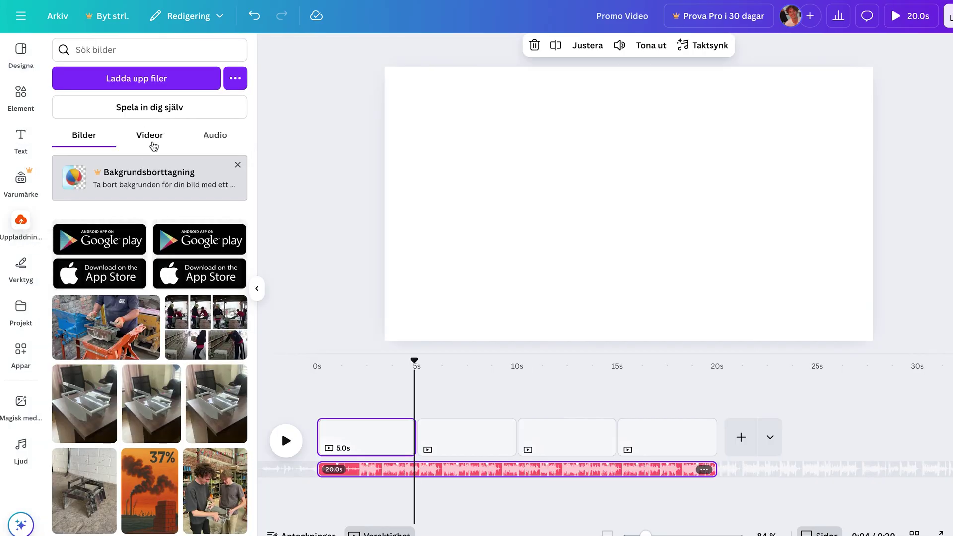
left_click(154, 146)
left_click_drag(109, 183, 387, 85)
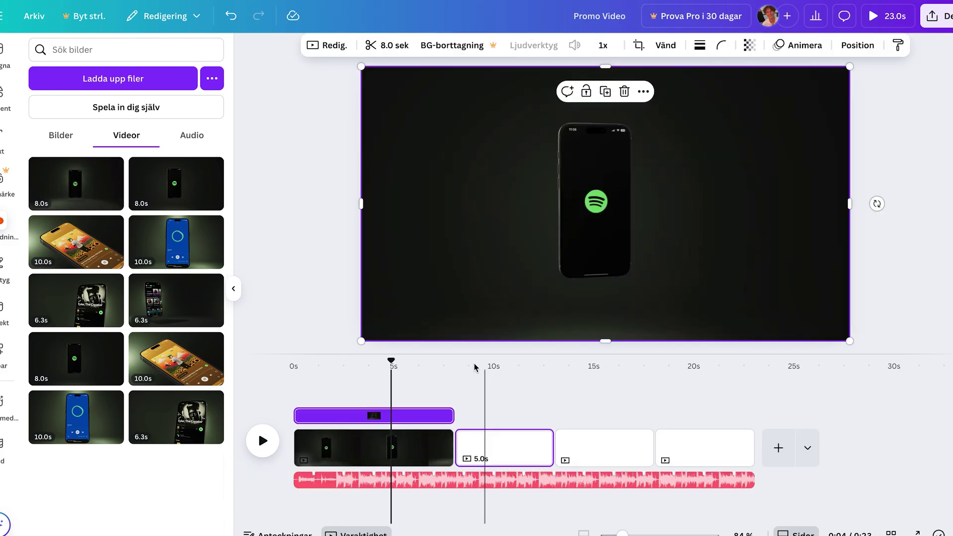
- Fill the second page with the phone home-screen clip, the third with the artist-page clip and the fourth with the blue player clip
left_click(474, 367)
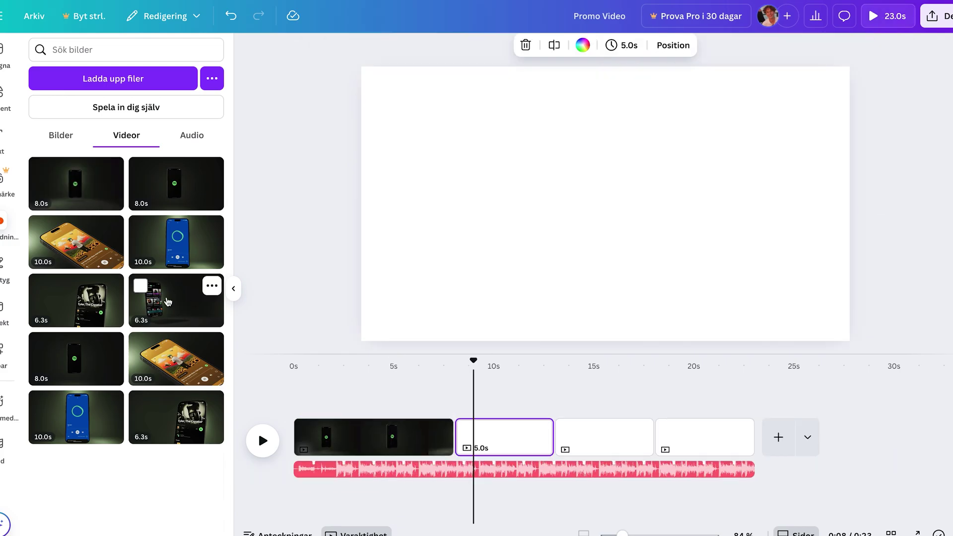
left_click_drag(167, 300, 390, 92)
left_click(605, 429)
left_click_drag(76, 301, 381, 92)
left_click(714, 377)
left_click_drag(177, 242, 378, 81)
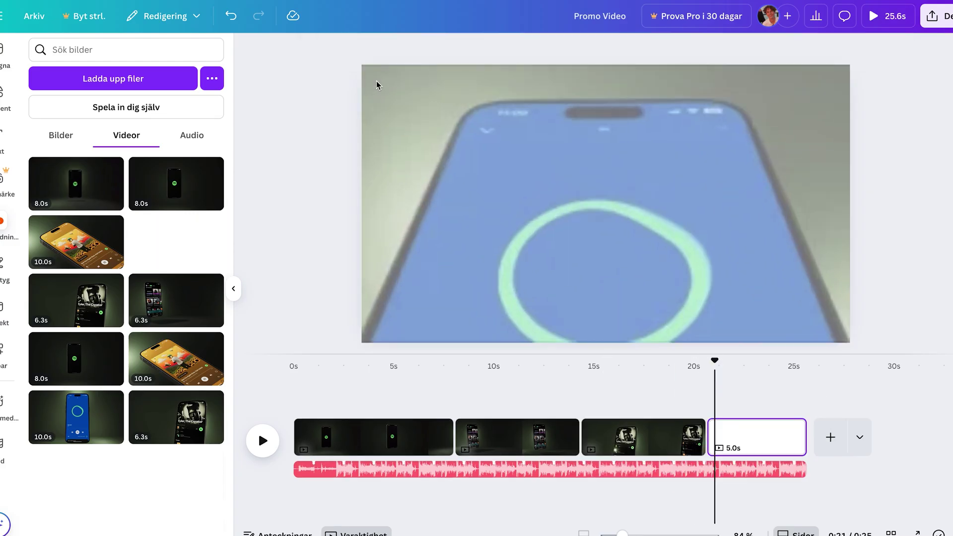
- Add a fifth page, fill it with the 10.0-second album-cover phone clip, and collapse the uploads library
left_click(925, 448)
left_click_drag(76, 242, 376, 121)
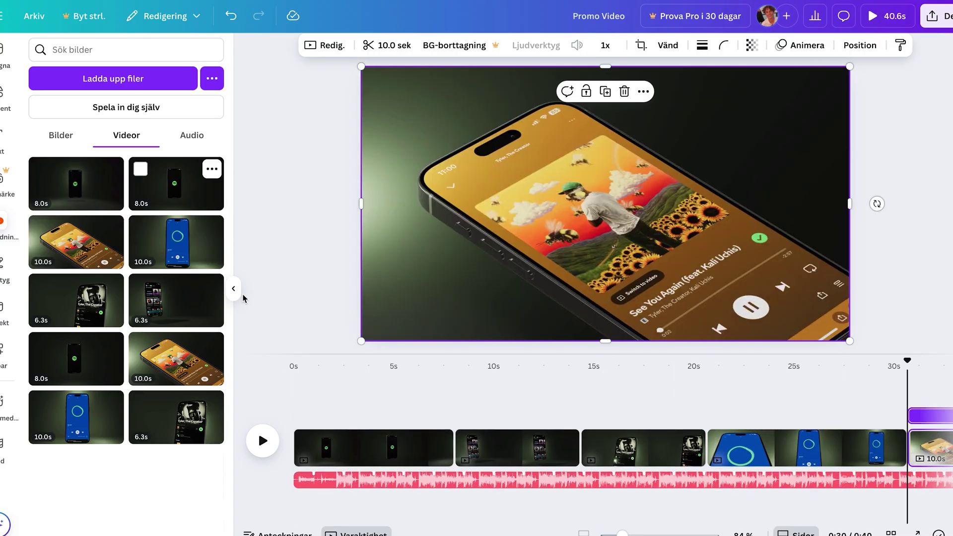
left_click(234, 289)
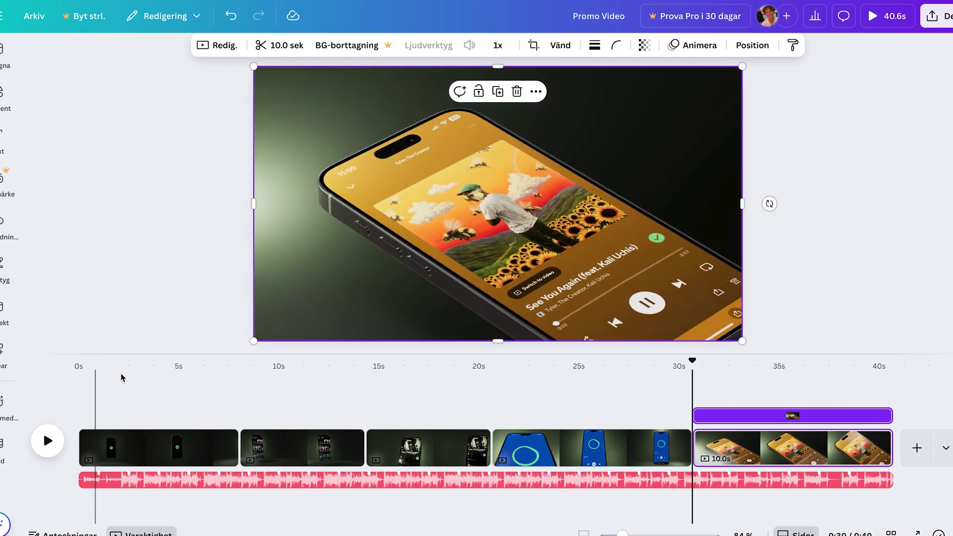
- Trim the beginning of the Spotify logo clip until it lasts 2.1 s, and play the video from the start
left_click_drag(121, 370, 204, 356)
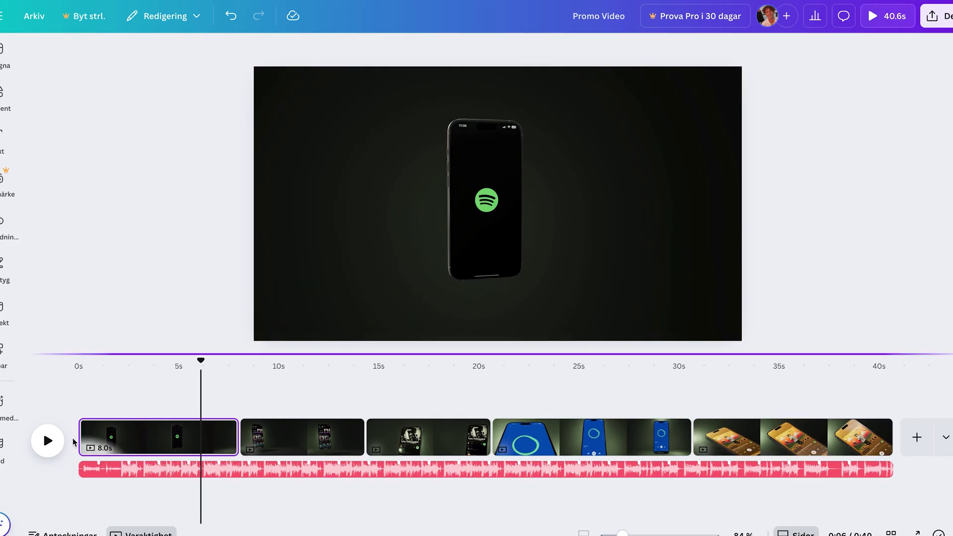
left_click_drag(81, 437, 189, 437)
key("space")
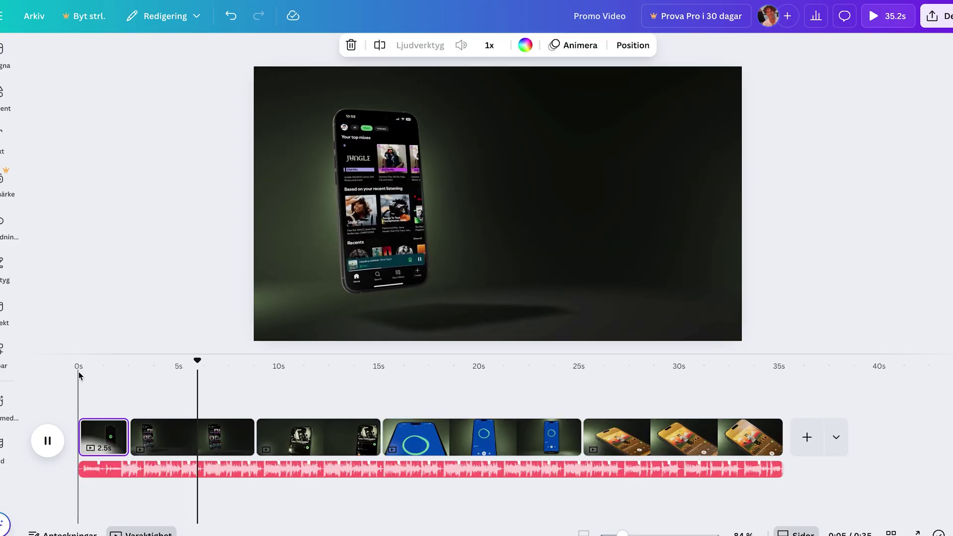
left_click_drag(197, 361, 74, 361)
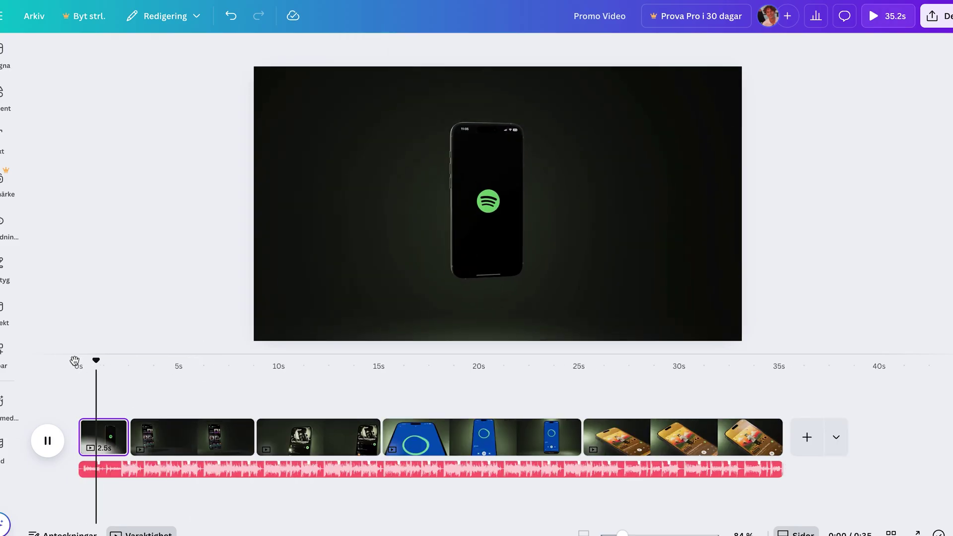
key("space")
left_click_drag(83, 427, 92, 433)
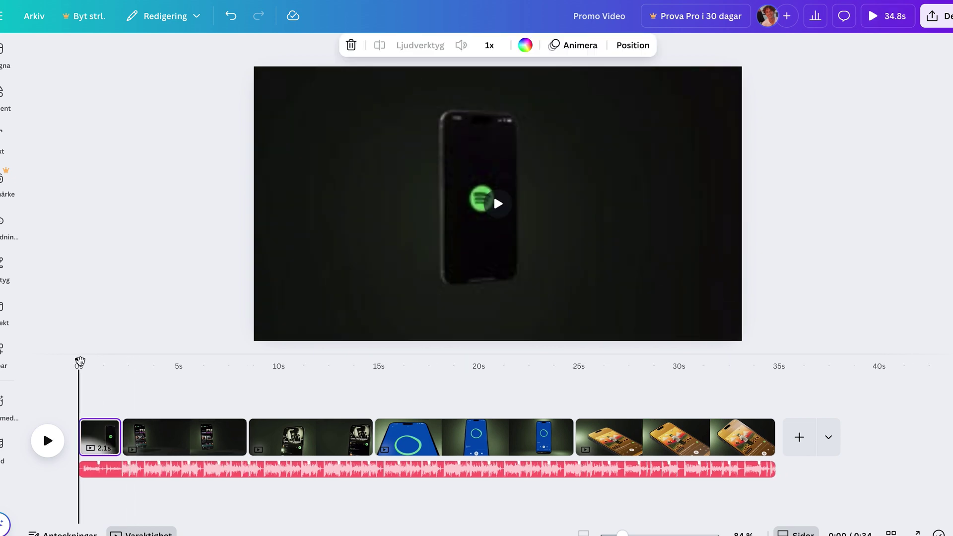
key("space")
left_click(80, 364)
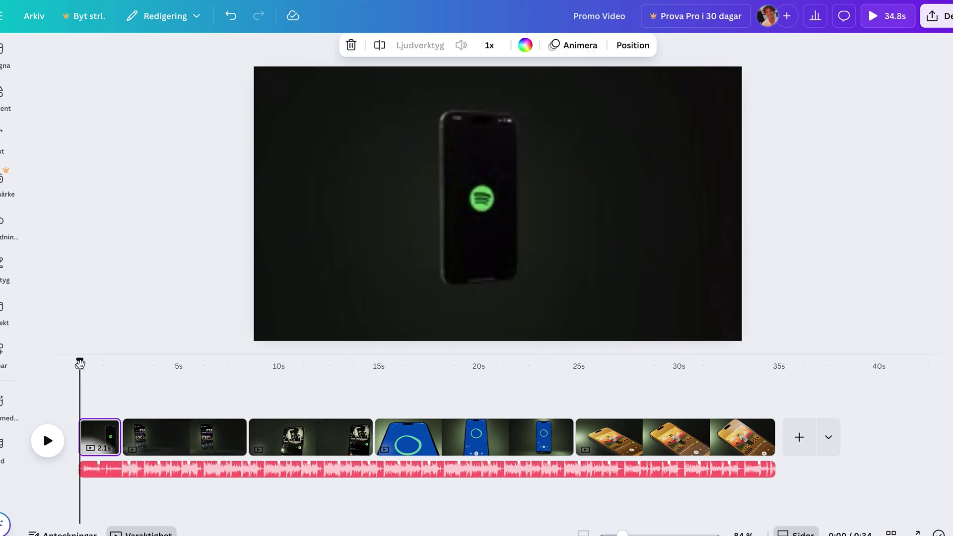
key("space")
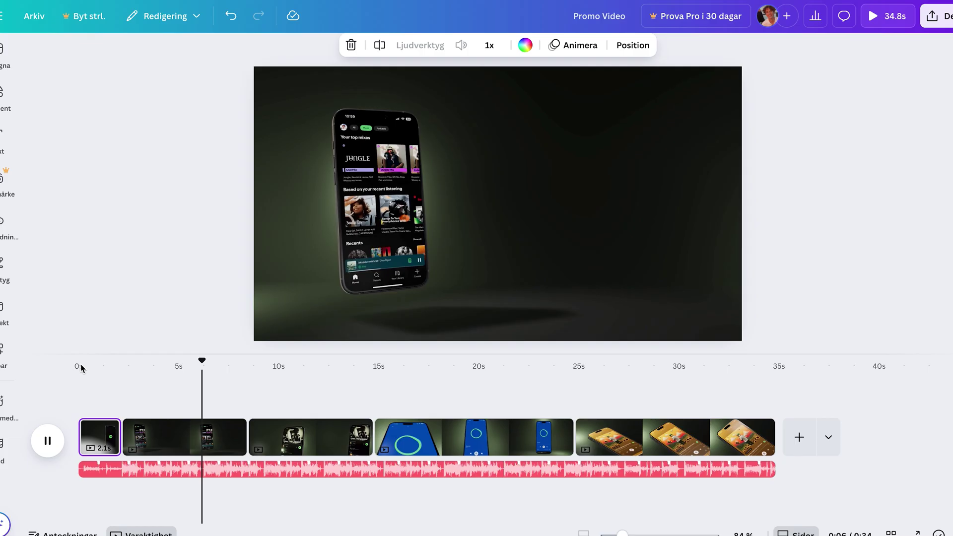
- Trim the end of the second clip to a length of 5.3 s and play across the cut to the artist-page clip
left_click(228, 434)
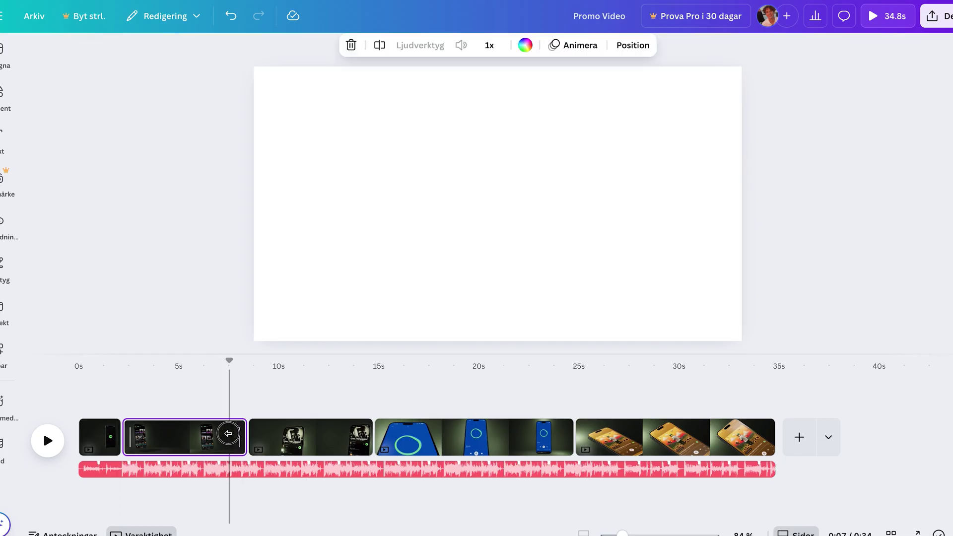
left_click_drag(240, 433, 229, 435)
key("space")
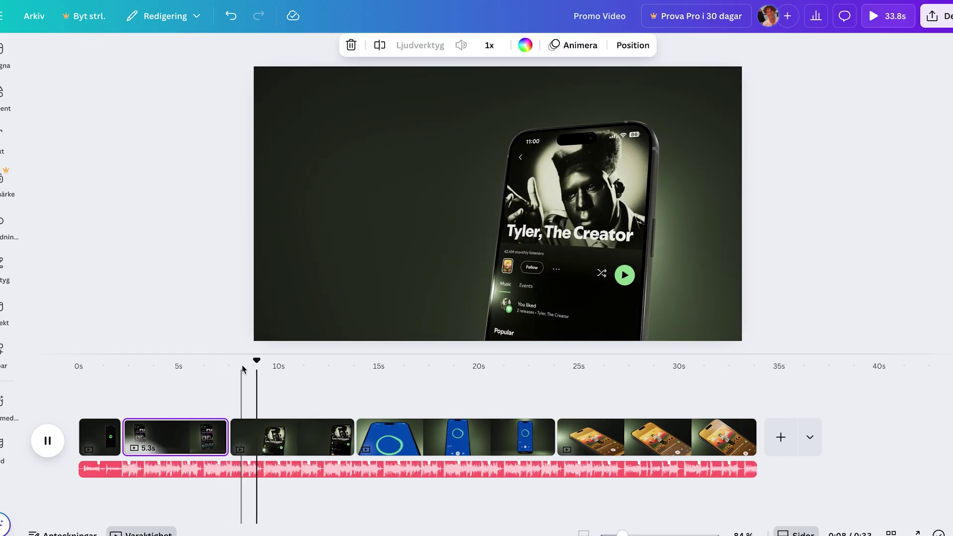
left_click(242, 367)
left_click_drag(236, 365, 231, 367)
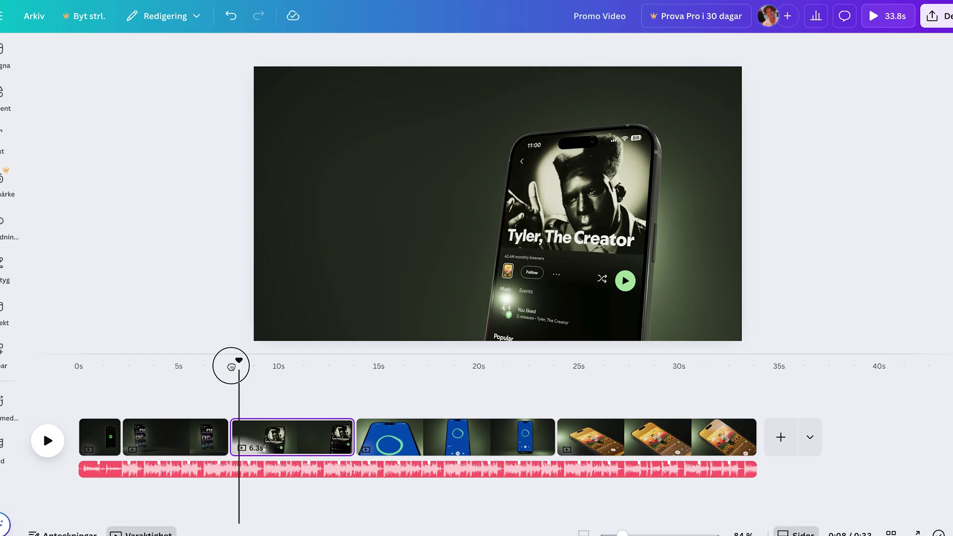
key("space")
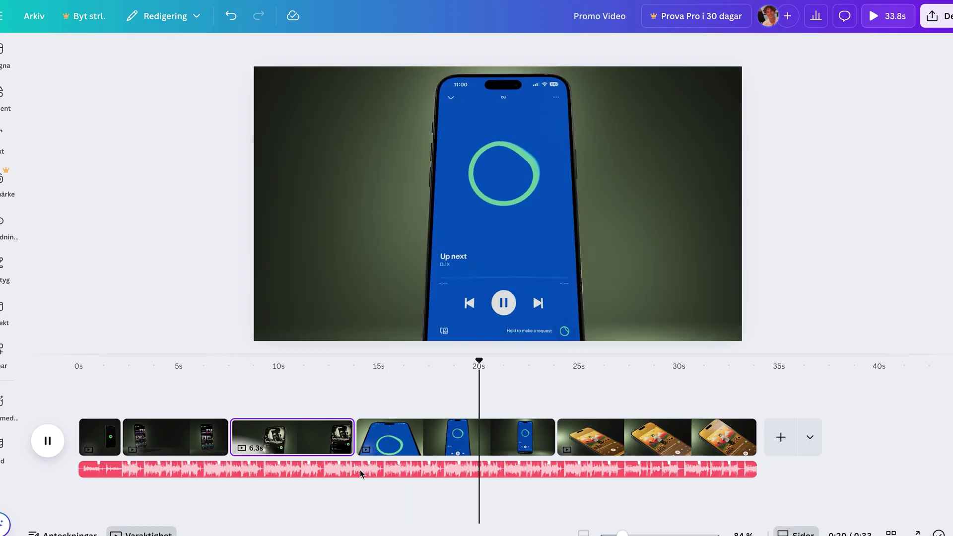
- Speed up the blue player clip to 1.5x and trim its end to a length of 6.2 s
left_click(400, 370)
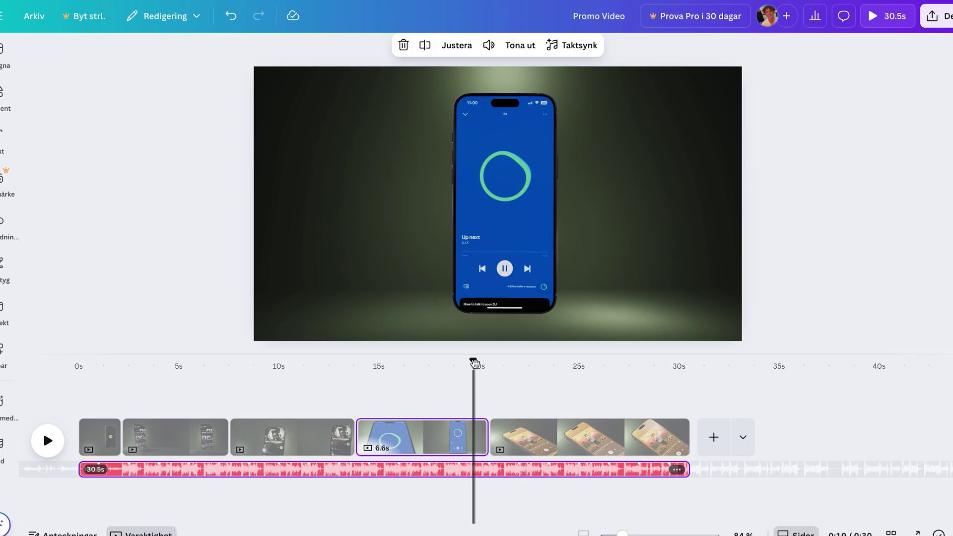
left_click_drag(475, 362, 466, 362)
key("space")
- Play across the cut to the album-cover clip and shorten that last clip to 5.1 s
key("space")
left_click_drag(487, 428, 479, 428)
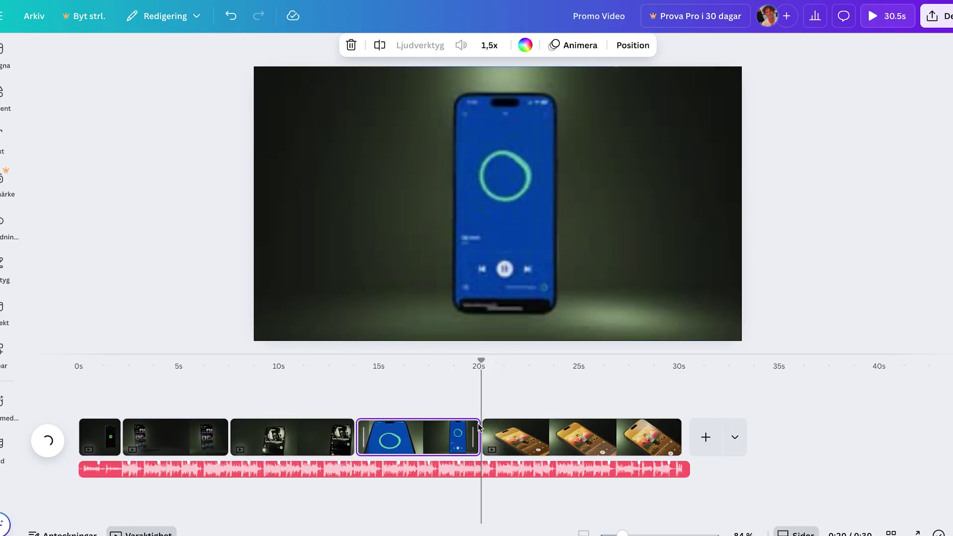
key("space")
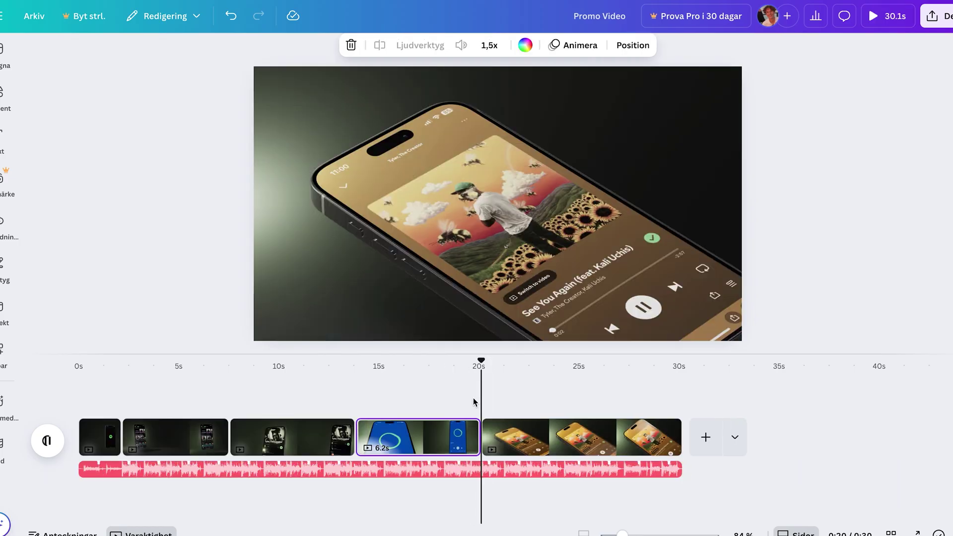
left_click(562, 439)
left_click_drag(490, 439, 582, 439)
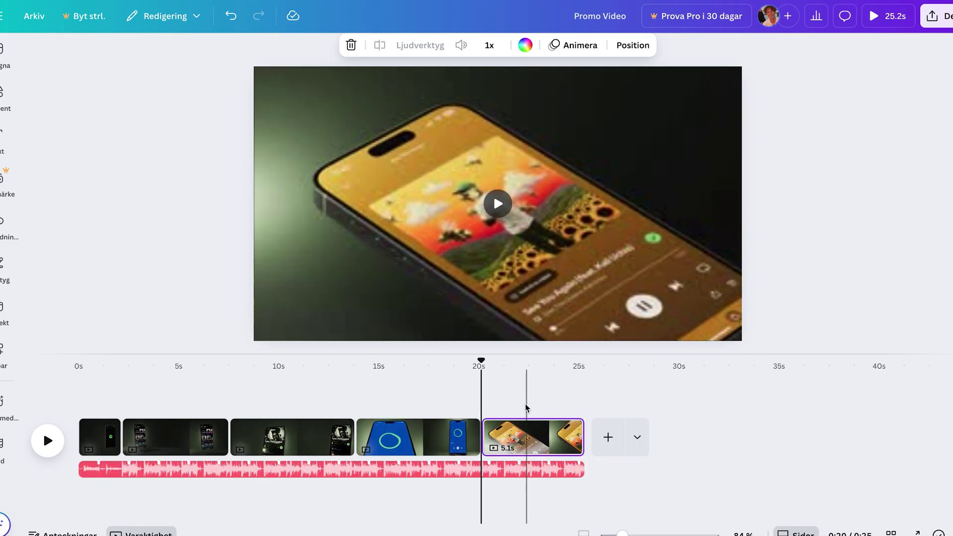
- Add a text box reading "Explore Songs" to the second page at about 3 s
left_click(143, 364)
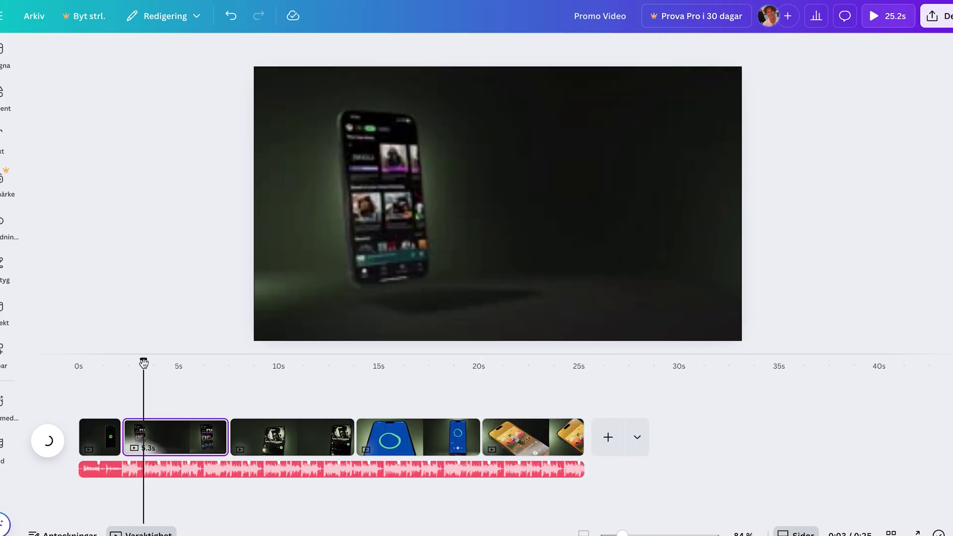
key("t")
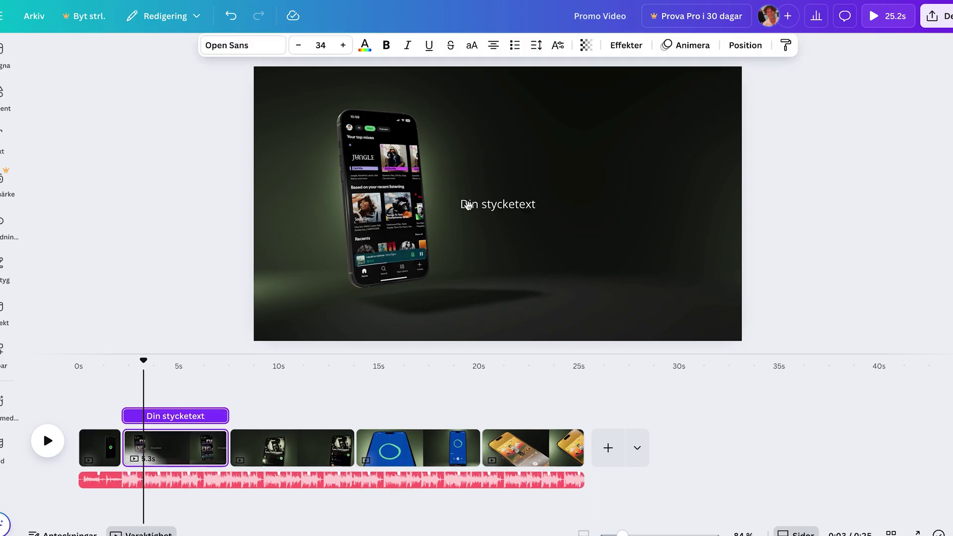
double_click(497, 204)
type("Explore Songs")
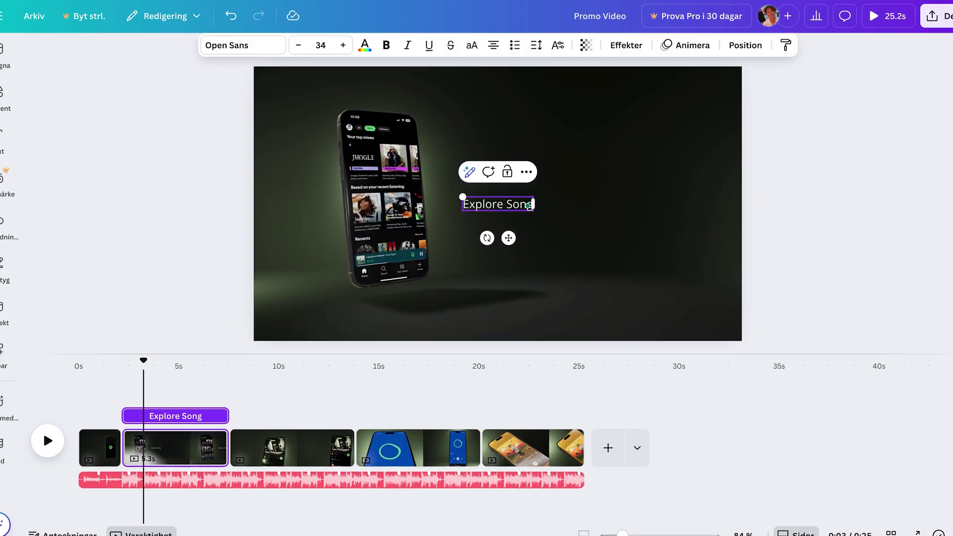
- Format the "Explore Songs" text as bold Montserrat at size 55
left_click(322, 46)
type("55")
key("Return")
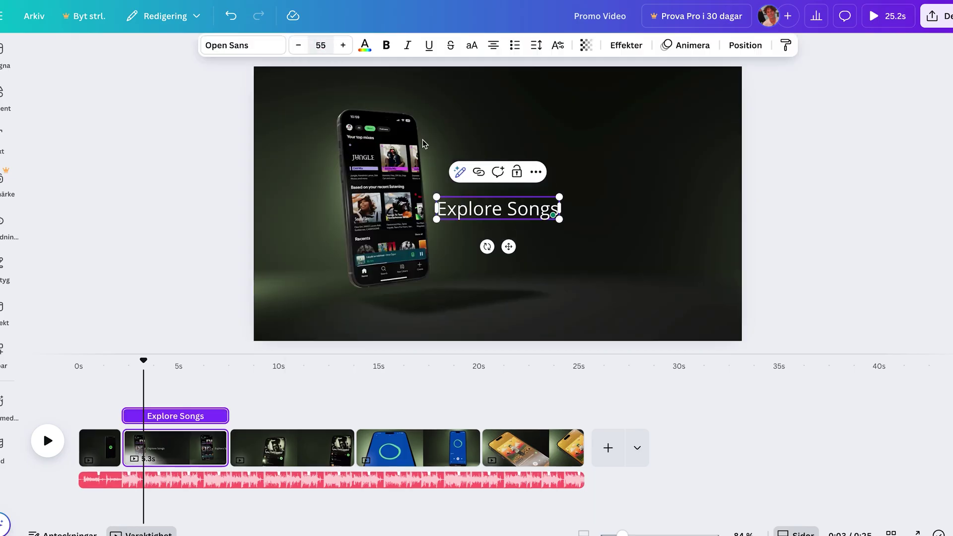
key("ctrl+b")
left_click(258, 45)
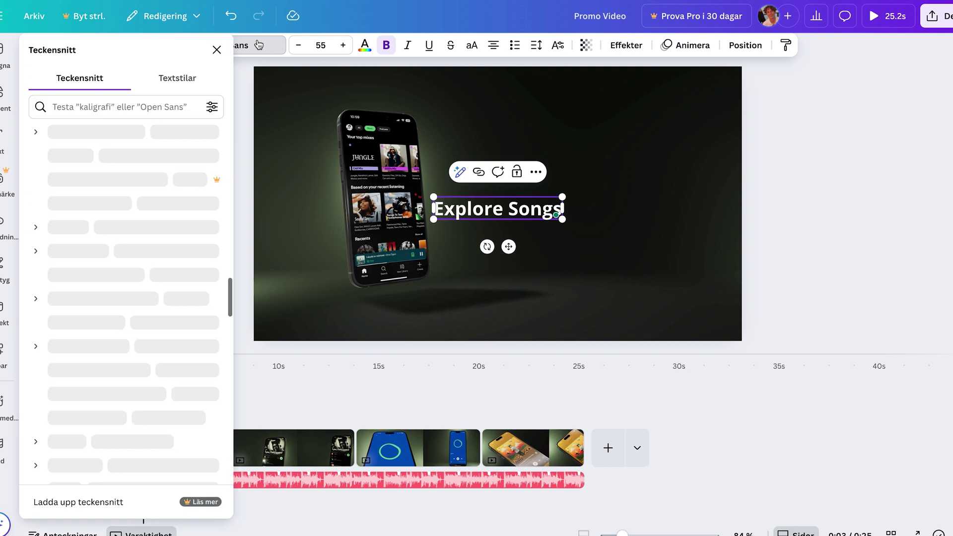
scroll(109, 262, "up", 10)
scroll(108, 260, "down", 3)
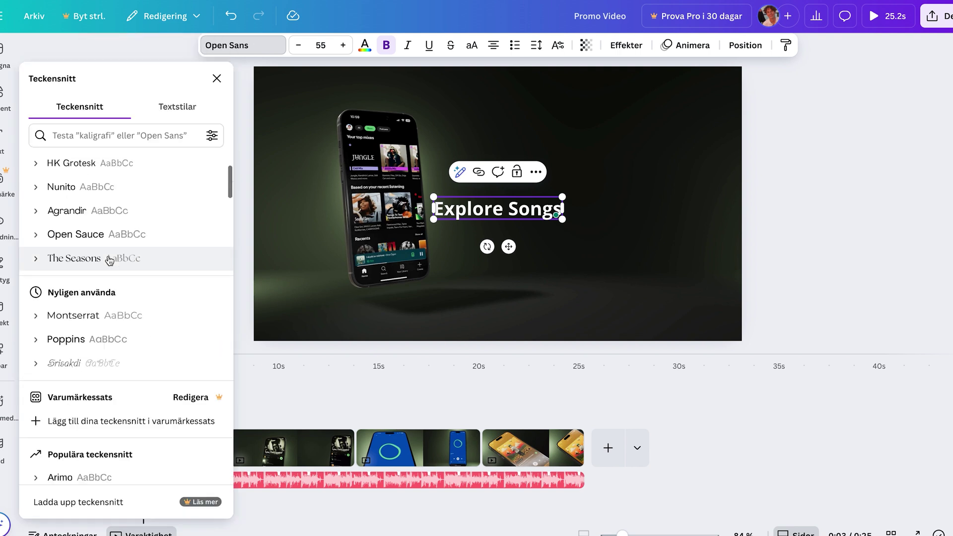
scroll(109, 260, "up", 3)
scroll(109, 262, "down", 2)
scroll(94, 338, "down", 3)
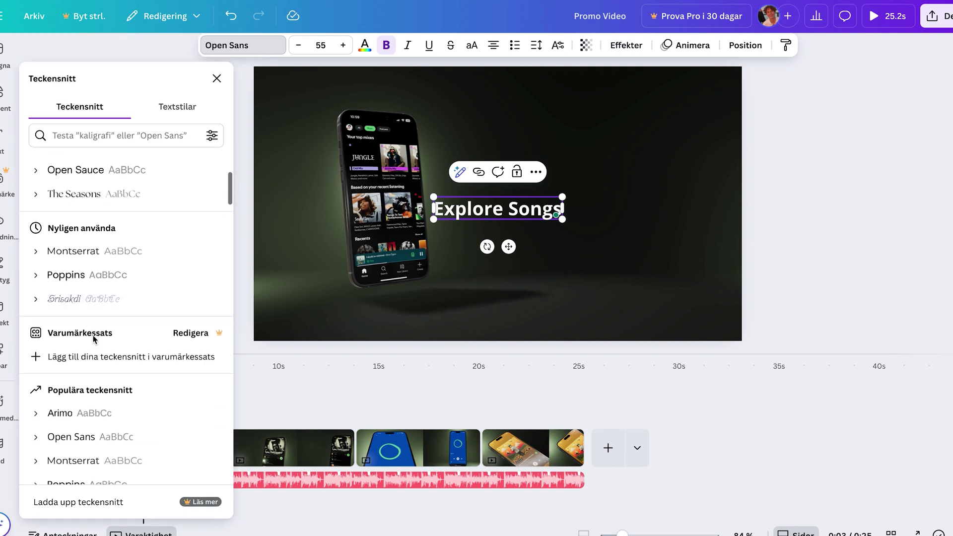
left_click(94, 245)
left_click(597, 278)
- Move the "Explore Songs" text into the empty area right of the phone and enlarge it to size 65.6
left_click(589, 211)
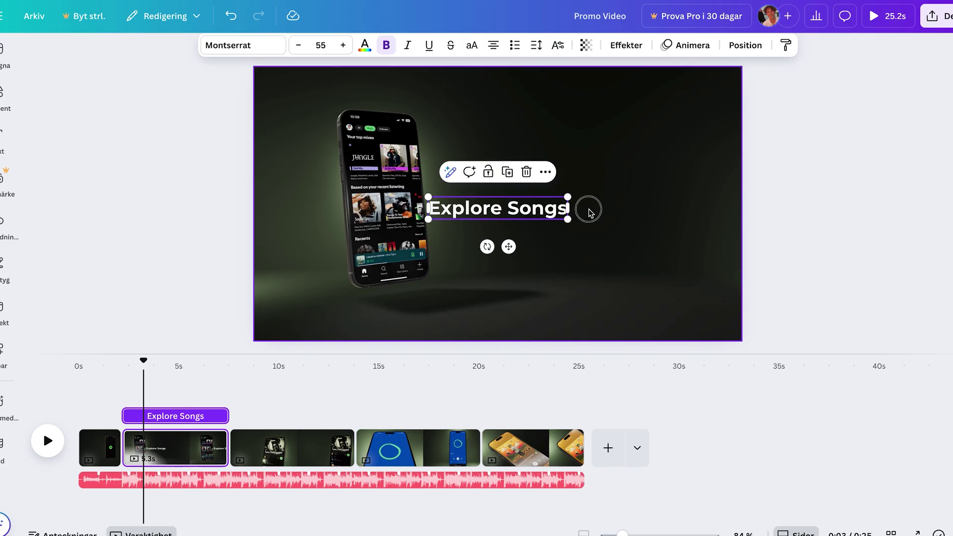
left_click_drag(515, 211, 603, 204)
left_click_drag(668, 221, 682, 228)
mouse_move(620, 207)
left_mouse_down()
mouse_move(602, 198)
mouse_move(613, 207)
left_mouse_up()
- Apply the Sammanfoga animation to "Explore Songs" on both entry and exit, and shorten its timing to about 3 s through 7 s
left_click(680, 49)
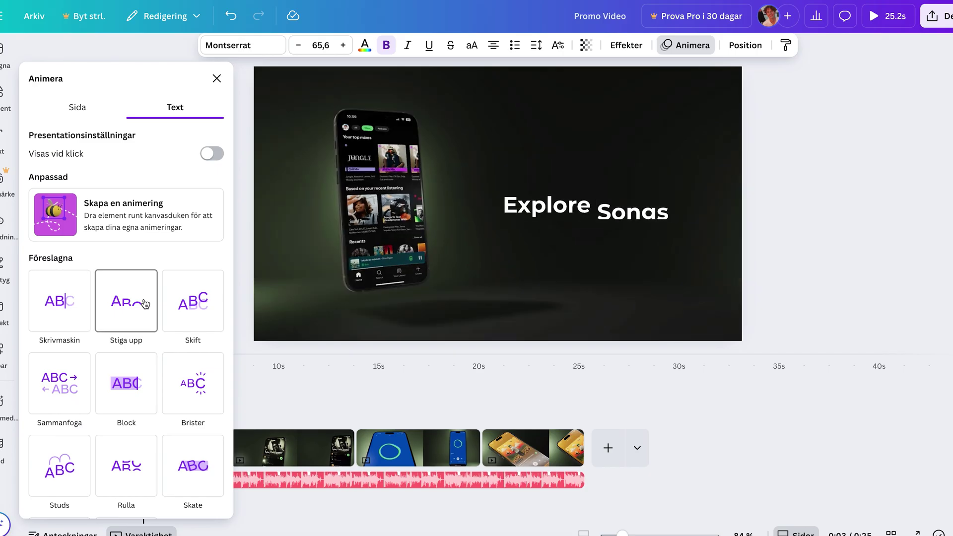
left_click(81, 383)
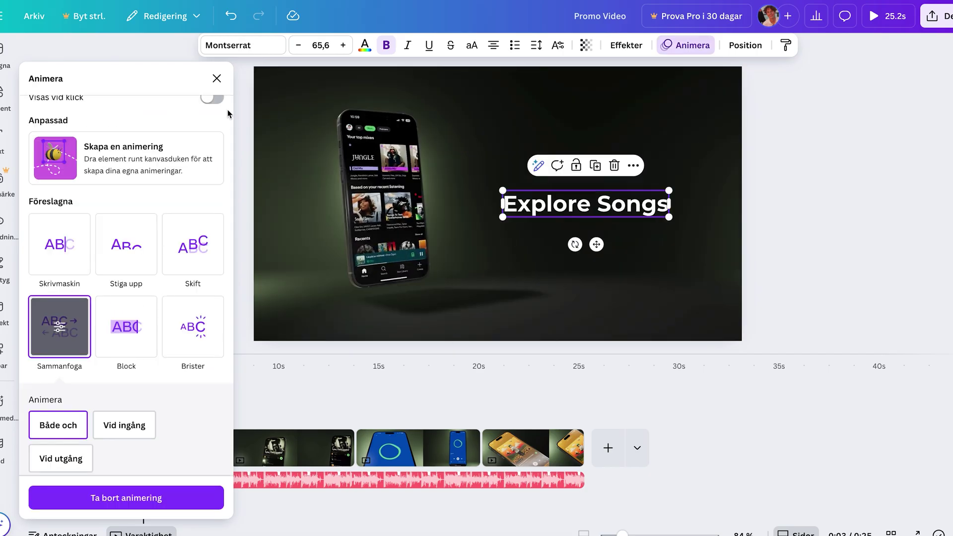
left_click(217, 79)
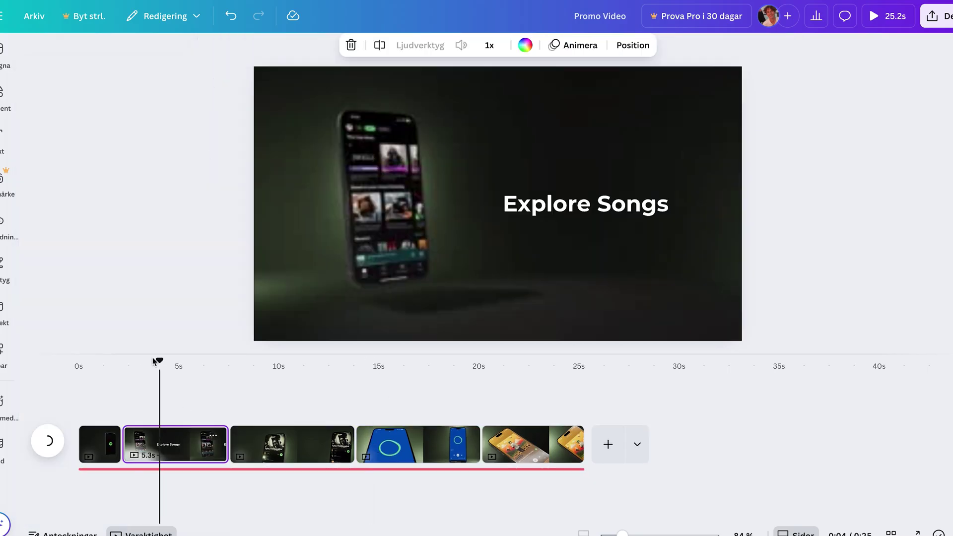
left_click_drag(123, 425, 141, 422)
left_click_drag(227, 424, 219, 427)
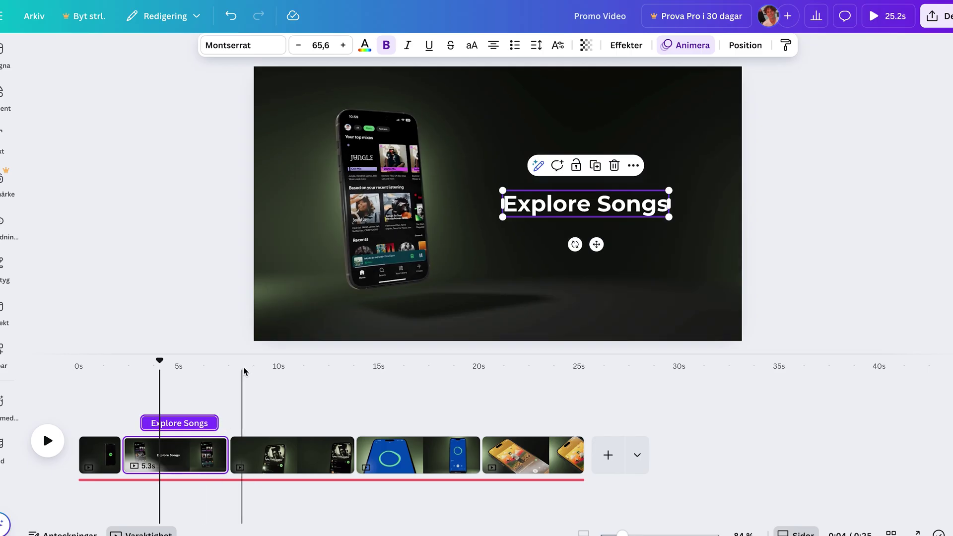
- Copy the animated "Explore Songs" text onto the third page with the artist-page clip
left_click(261, 367)
left_click(195, 423)
key("super+c")
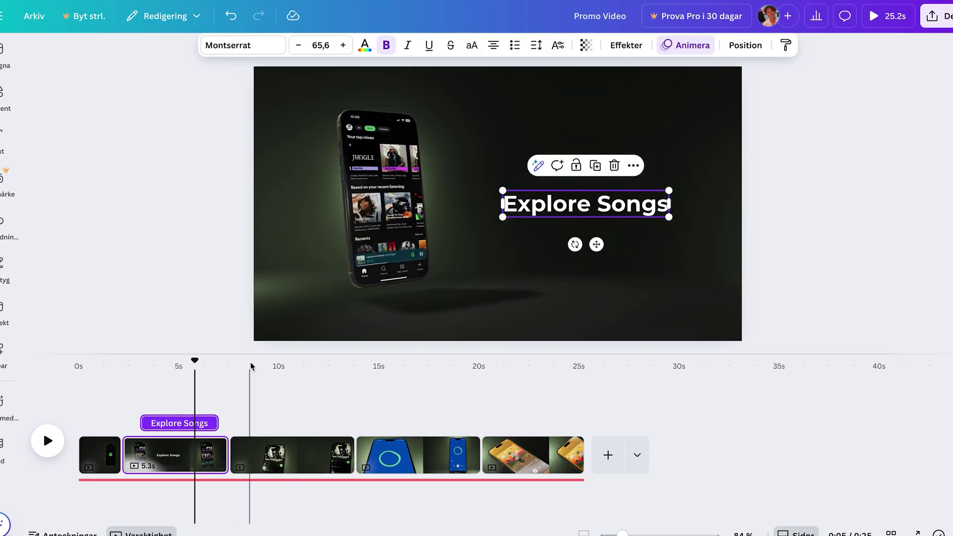
left_click(251, 366)
key("super+v")
- Move the copied text into the empty area left of the phone and change it to "Explore Artists"
left_click_drag(517, 216, 360, 209)
left_click_drag(571, 203, 375, 204)
double_click(436, 204)
type("Artists")
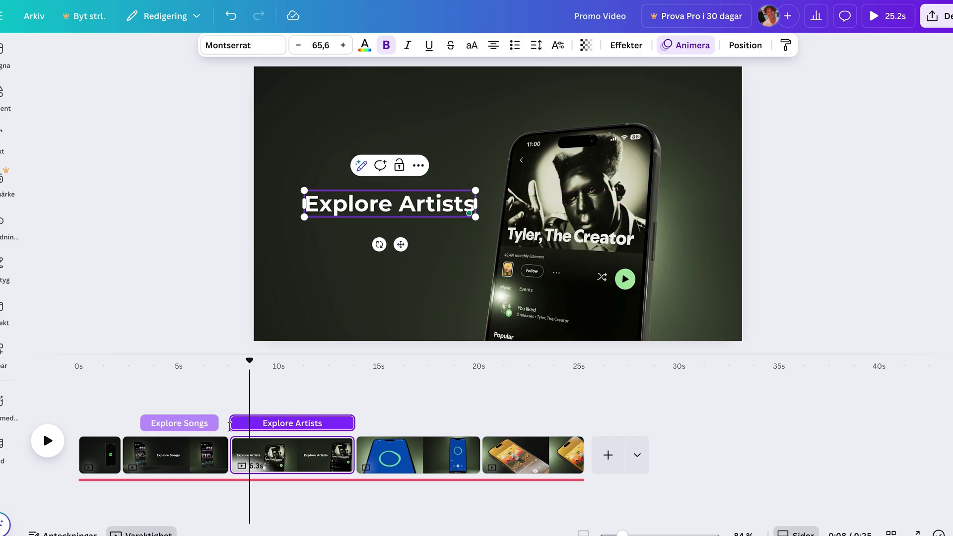
- Shorten the "Explore Artists" text's timing to about 8.5 s through 13 s and copy the text onto the fourth page
left_click_drag(234, 423, 248, 423)
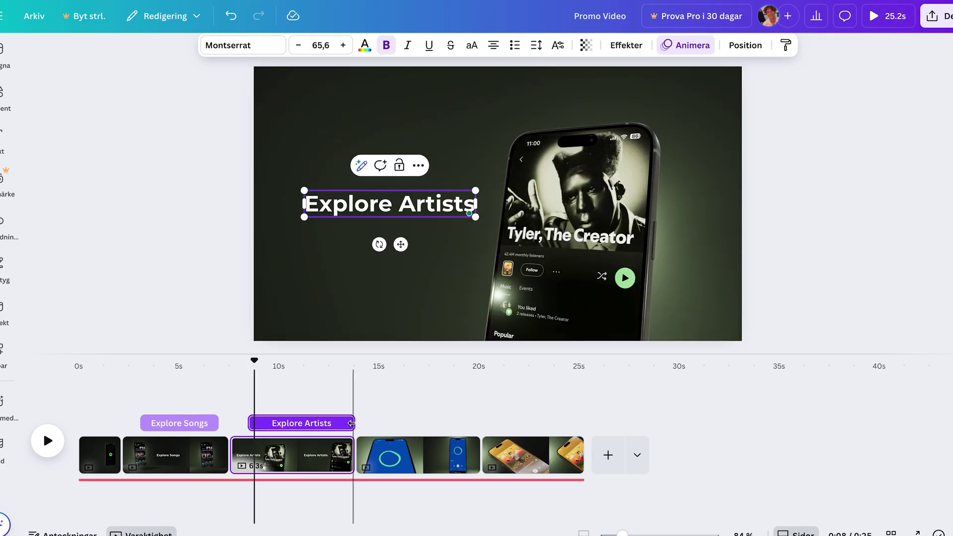
left_click_drag(354, 423, 339, 423)
left_click(366, 364)
key("ctrl+v")
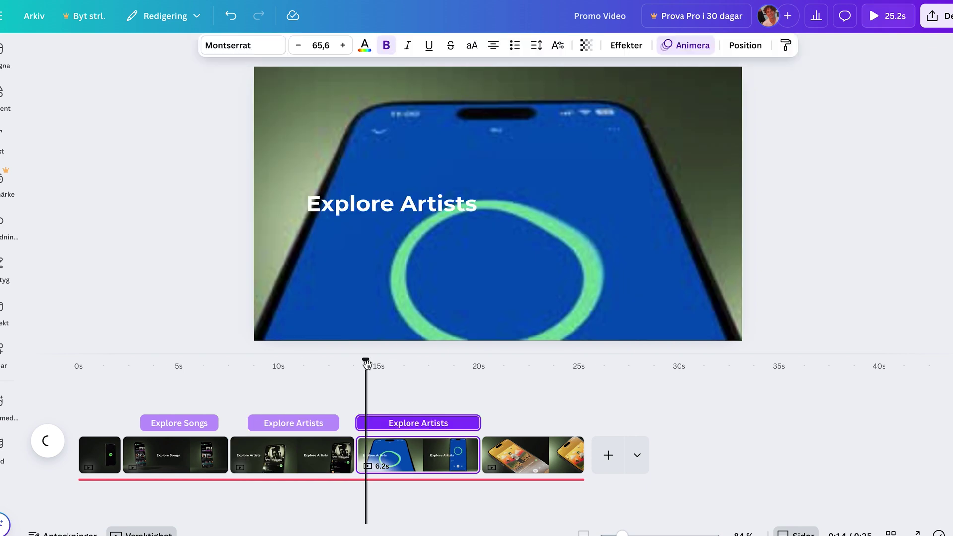
- Change the copied text on the fourth page to "Or let the AI DJ"
left_click(423, 208)
triple_click(423, 209)
type("Or let the Ai")
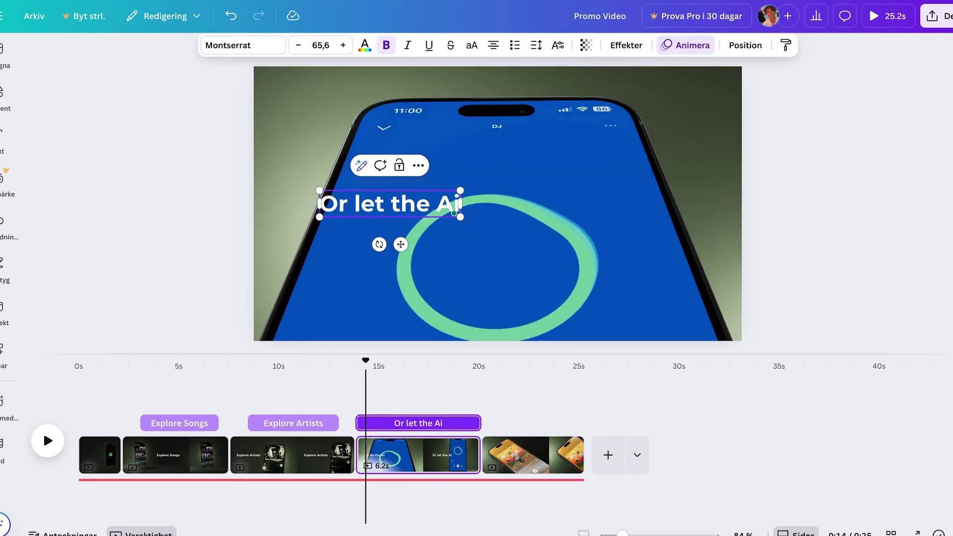
key("BackSpace")
type("I DJ")
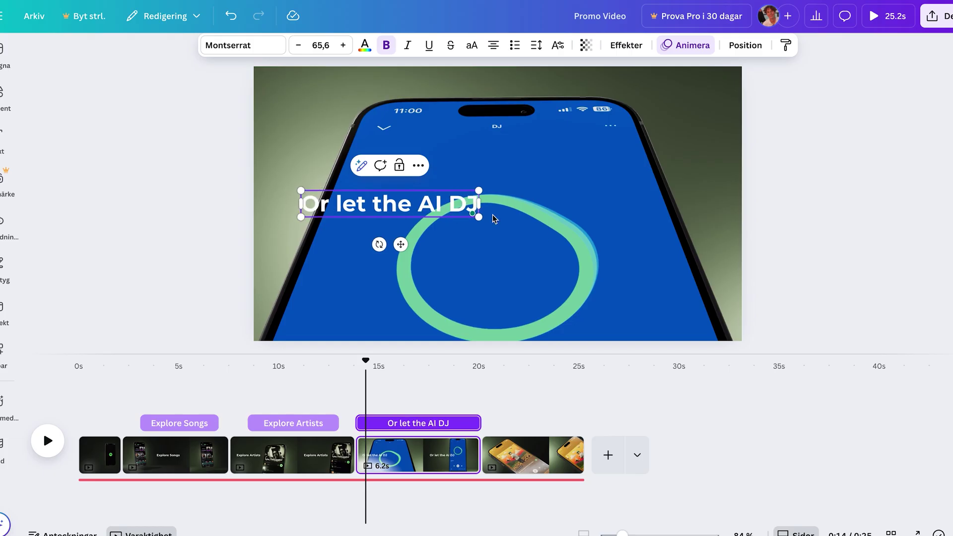
- Centre "Or let the AI DJ" horizontally over the phone and shorten its timing to about 14.5 s through 16.4 s
left_click_drag(427, 208, 536, 208)
left_click_drag(359, 426, 371, 426)
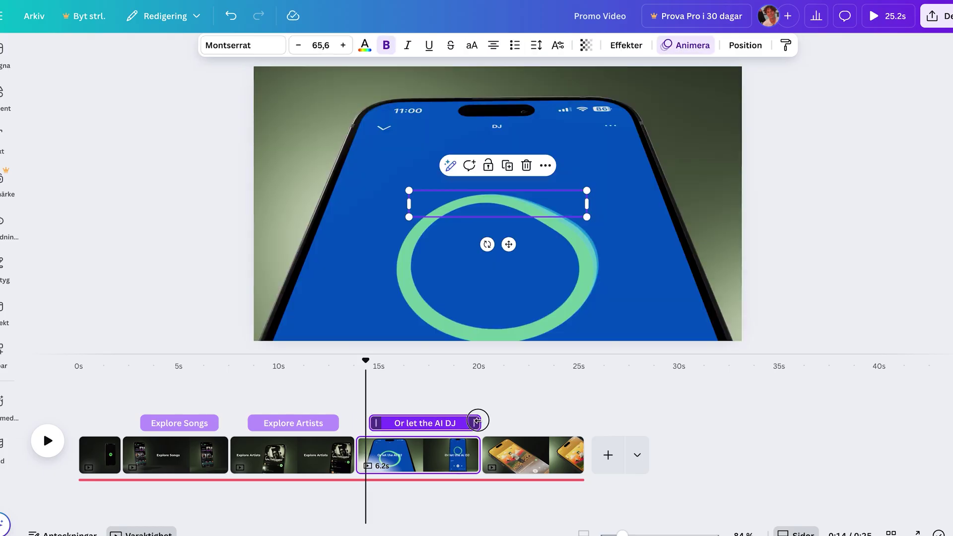
left_click_drag(477, 424, 407, 423)
- Add a copy of the AI DJ text directly after it, reworded "find your next tune" and timed to about 16.5 s through 18.5 s
left_click(409, 371)
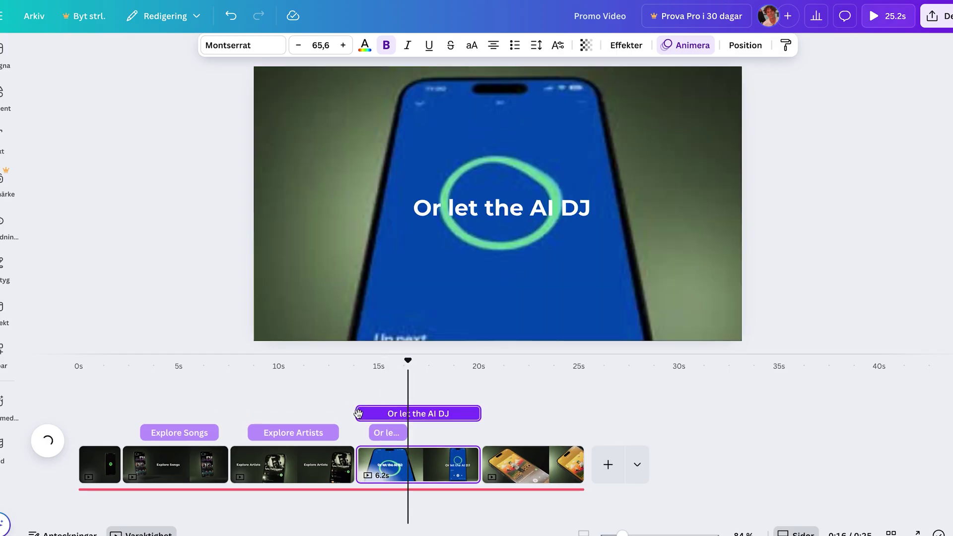
left_click_drag(409, 416, 413, 413)
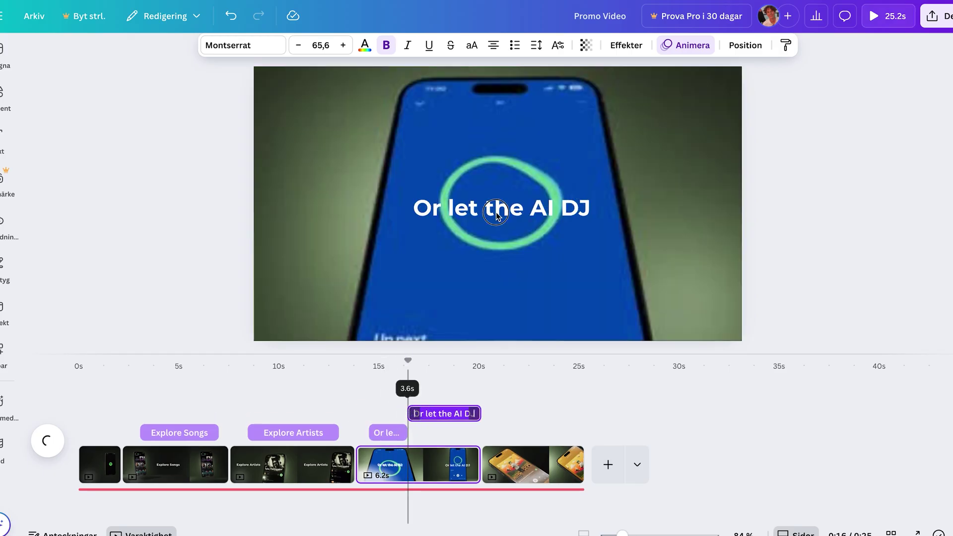
double_click(497, 212)
type("find your next tune")
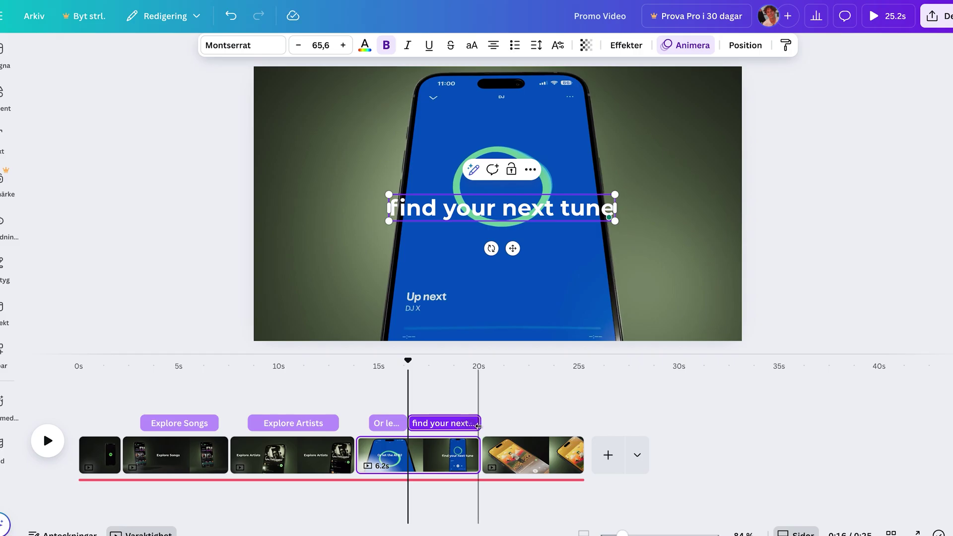
left_click_drag(478, 425, 444, 423)
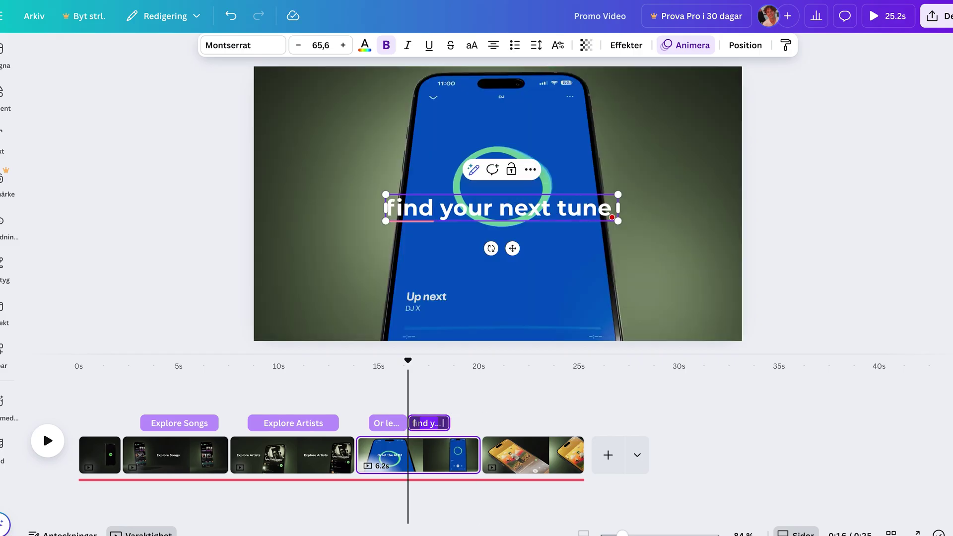
- Apply the Skrivmaskin animation to "find your next tune" on both entry and exit
left_click(387, 423)
left_click(700, 49)
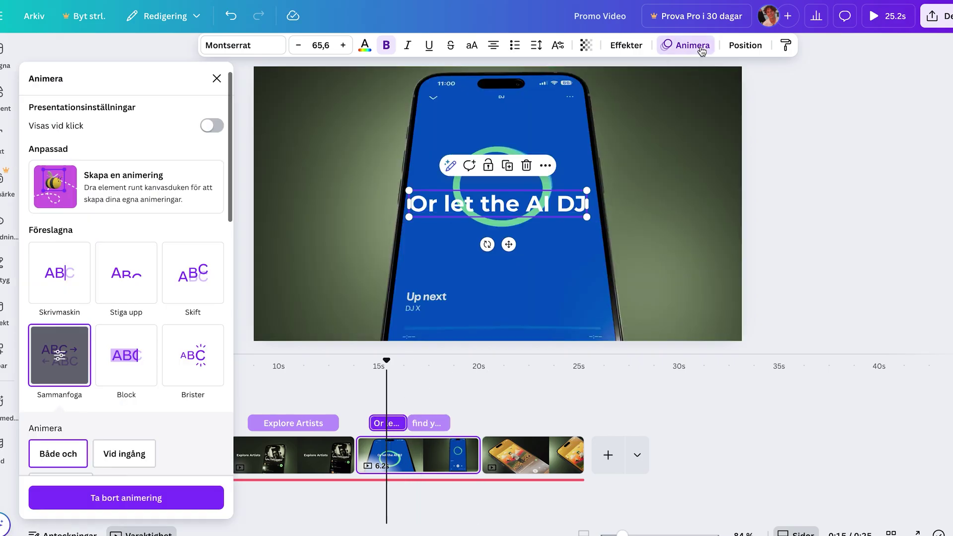
left_click(421, 422)
left_click(73, 213)
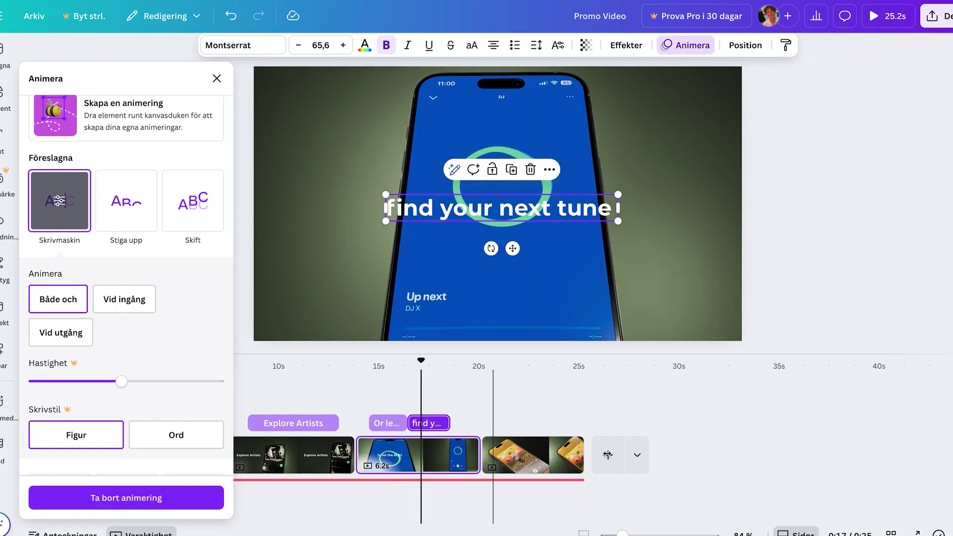
- Add a blank page at the end of the video and give it a black-to-grey gradient background
left_click(608, 455)
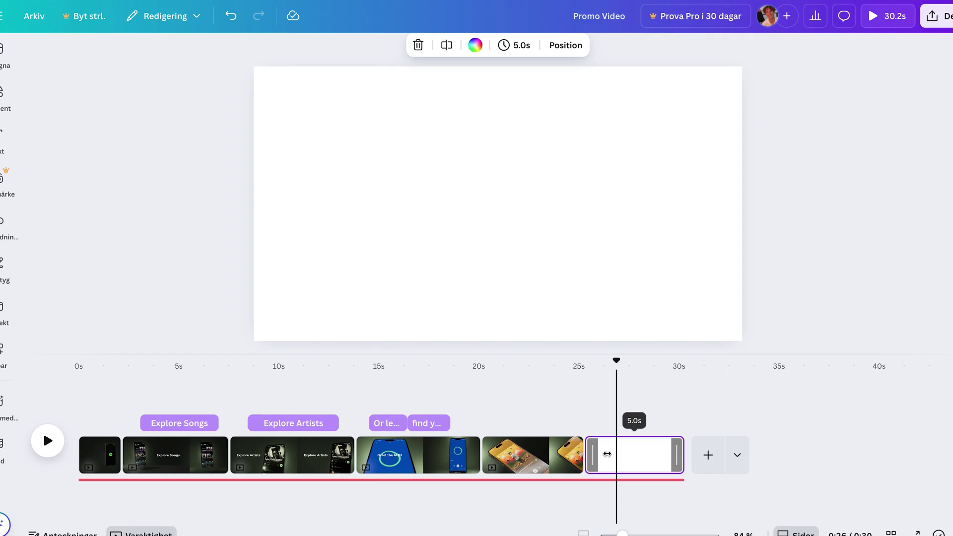
left_click(476, 46)
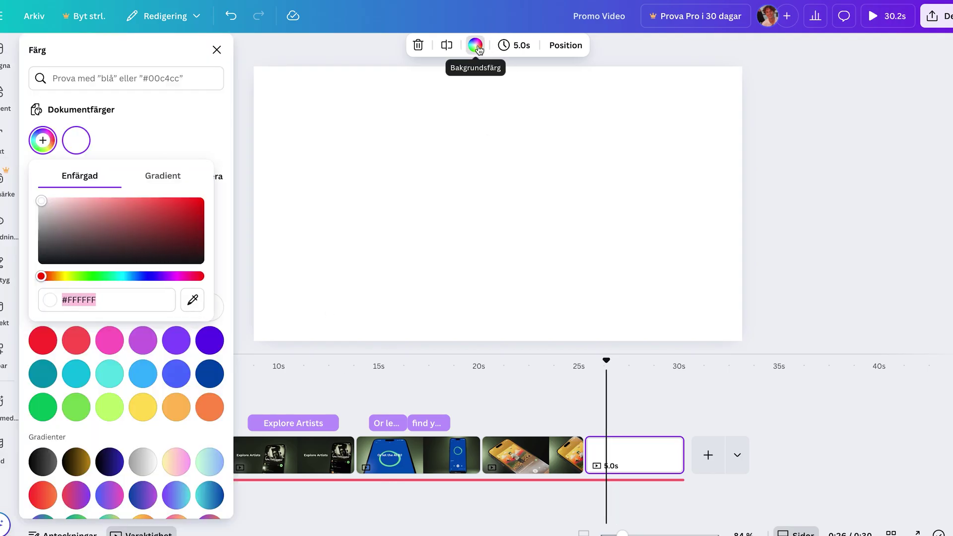
left_click(163, 176)
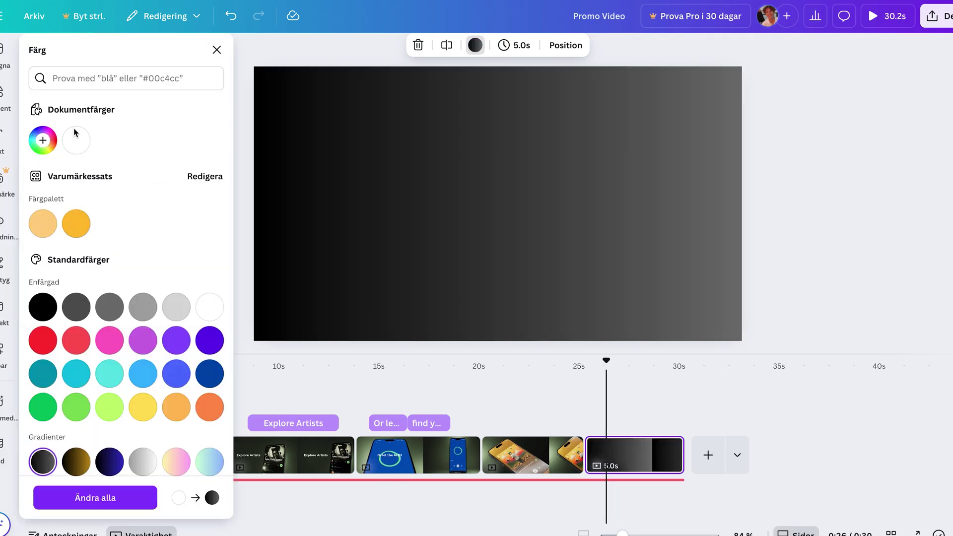
- Change the grey colour of the last page's background gradient to dark green #4F6245
left_click(56, 148)
left_click(79, 229)
left_click(125, 334)
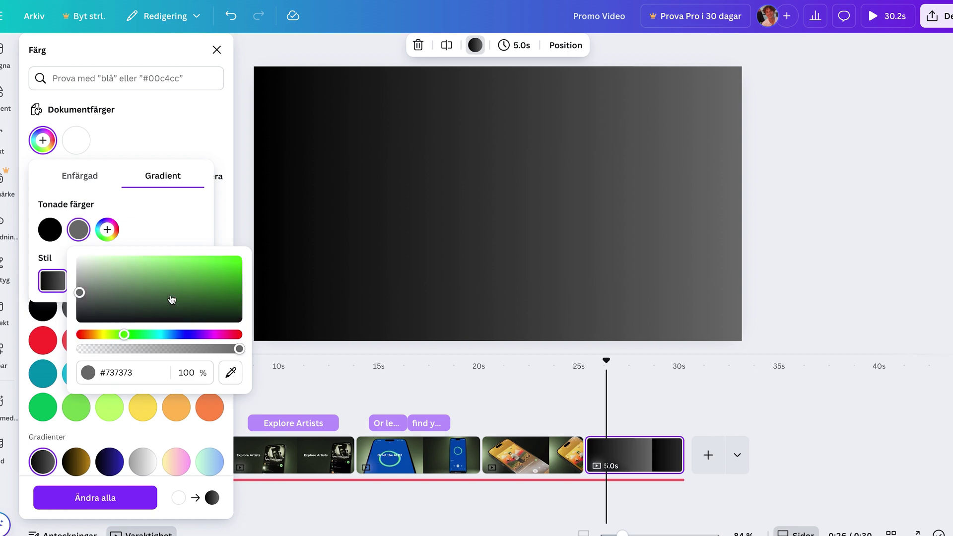
left_click(170, 294)
left_click(147, 298)
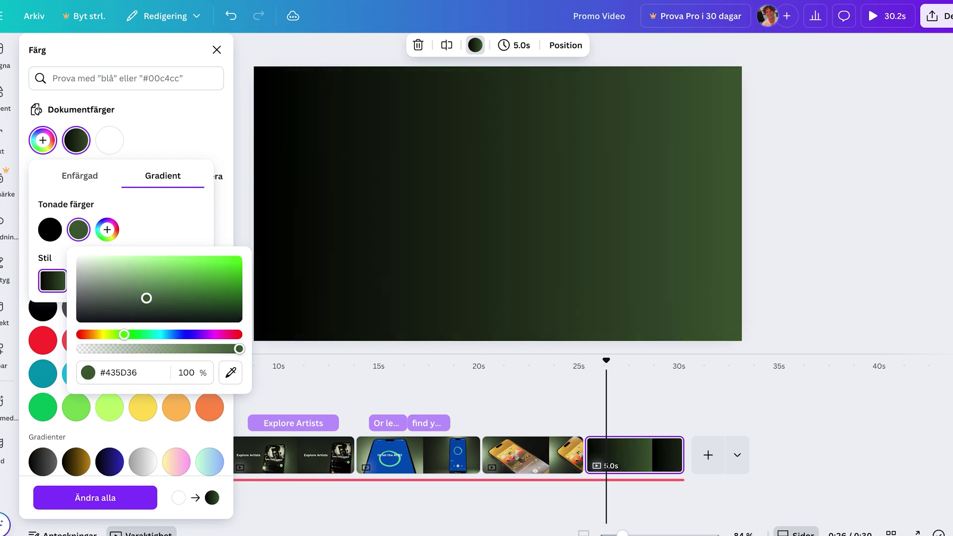
left_click(804, 259)
- Paste the Google Play and App Store badge image onto the last page, shrink it to about two thirds and centre it
key("super+v")
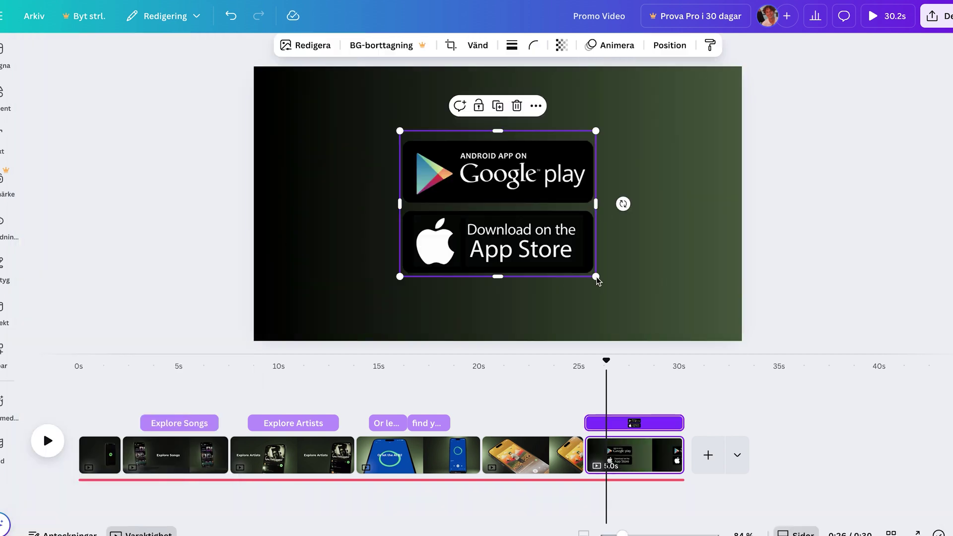
left_click_drag(575, 269, 530, 228)
left_click_drag(484, 204, 508, 217)
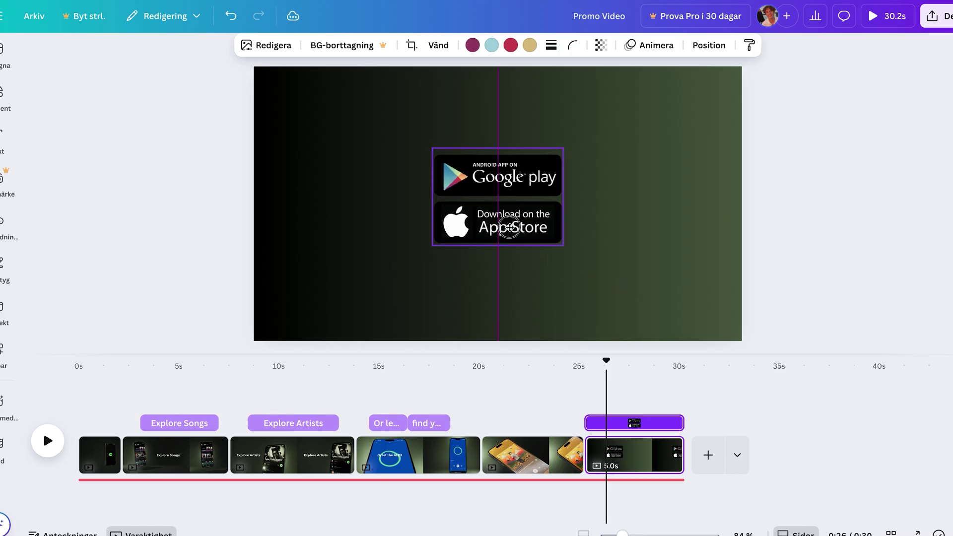
mouse_move(508, 213)
left_mouse_down()
mouse_move(504, 220)
mouse_move(501, 198)
left_mouse_up()
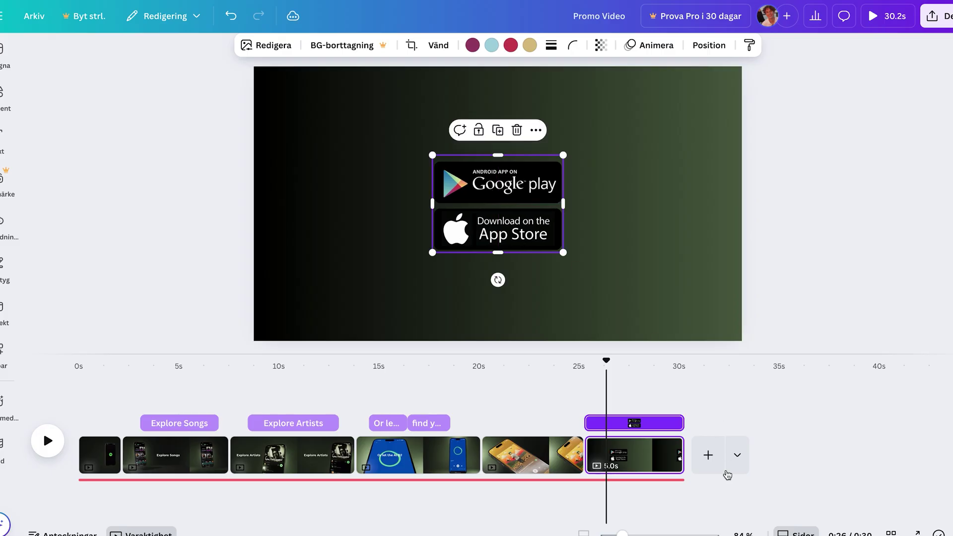
- Open the fade settings (Tona) for the background music track
left_click(675, 485)
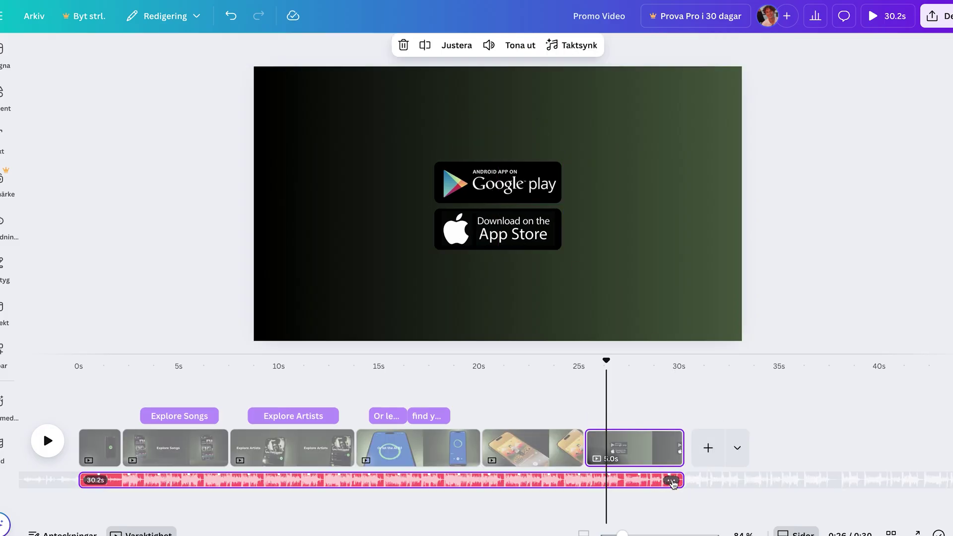
left_click(672, 480)
left_click(730, 370)
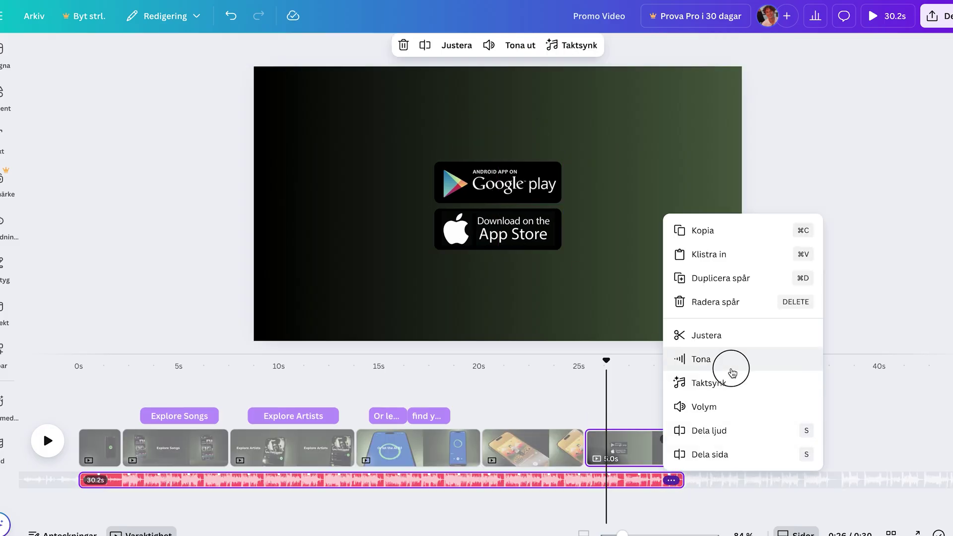